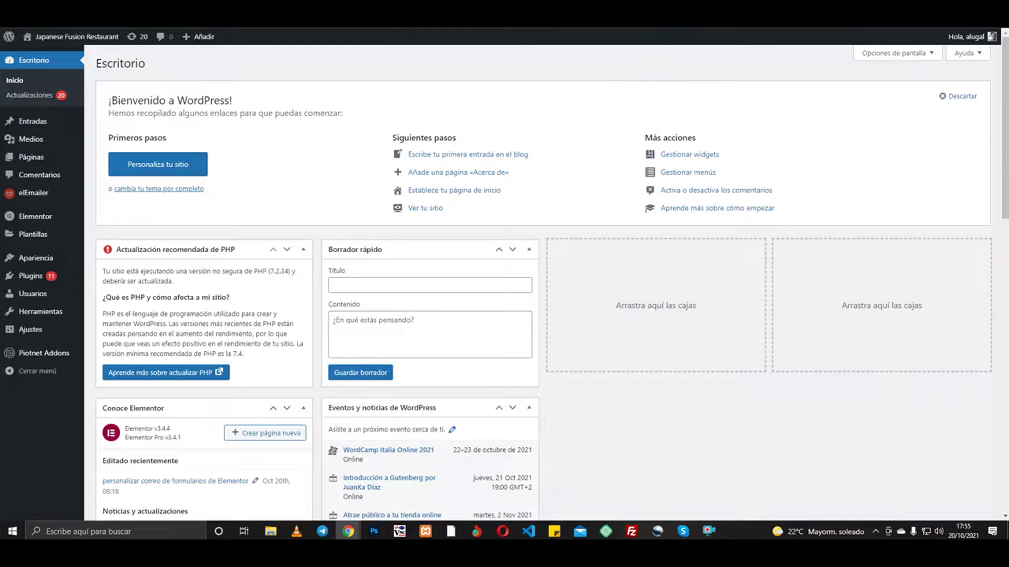
- Open the elEmailer form templates list
mouse_move(29, 200)
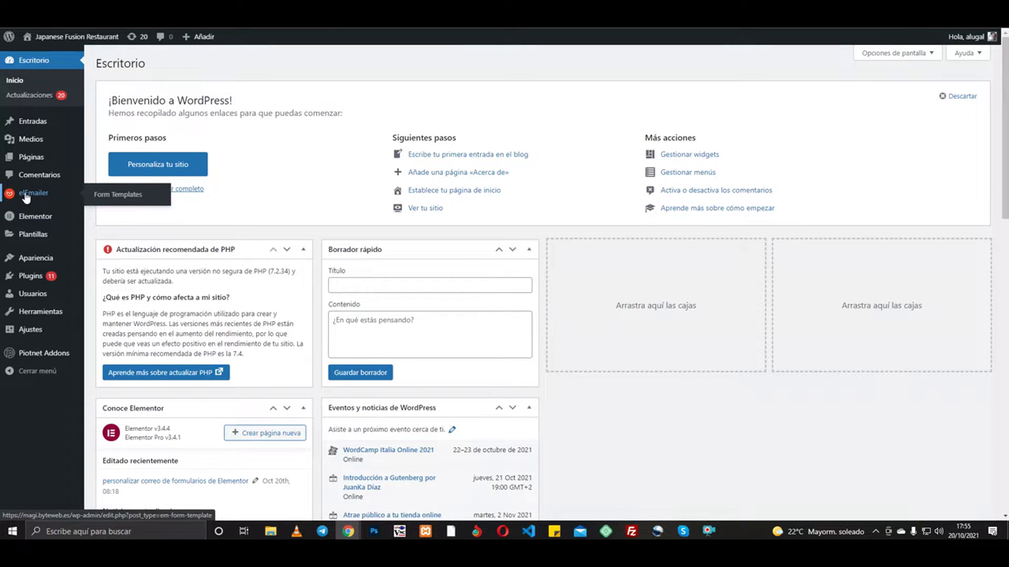
click(105, 196)
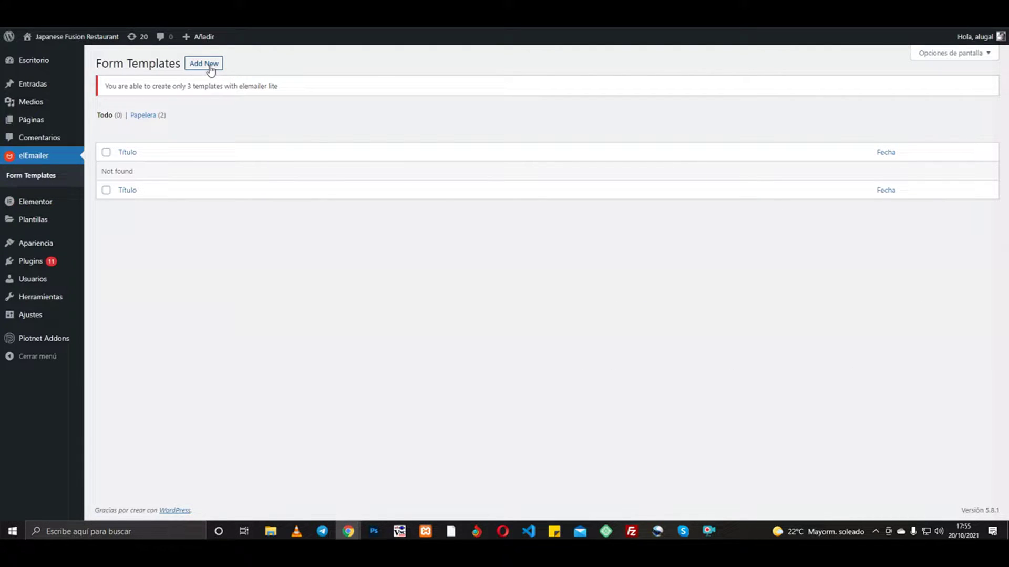
click(210, 63)
click(550, 177)
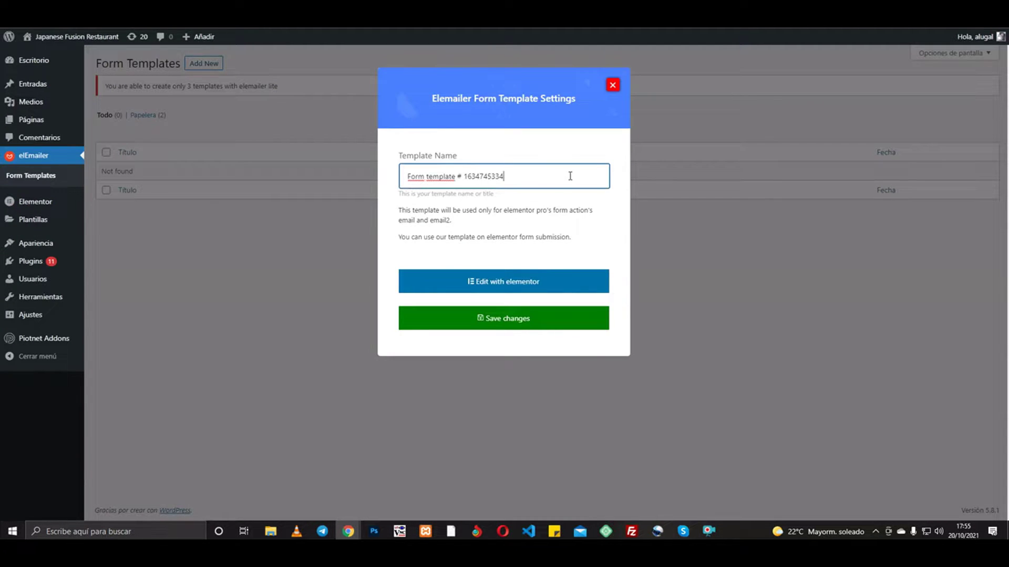
drag(570, 176, 366, 173)
click(368, 178)
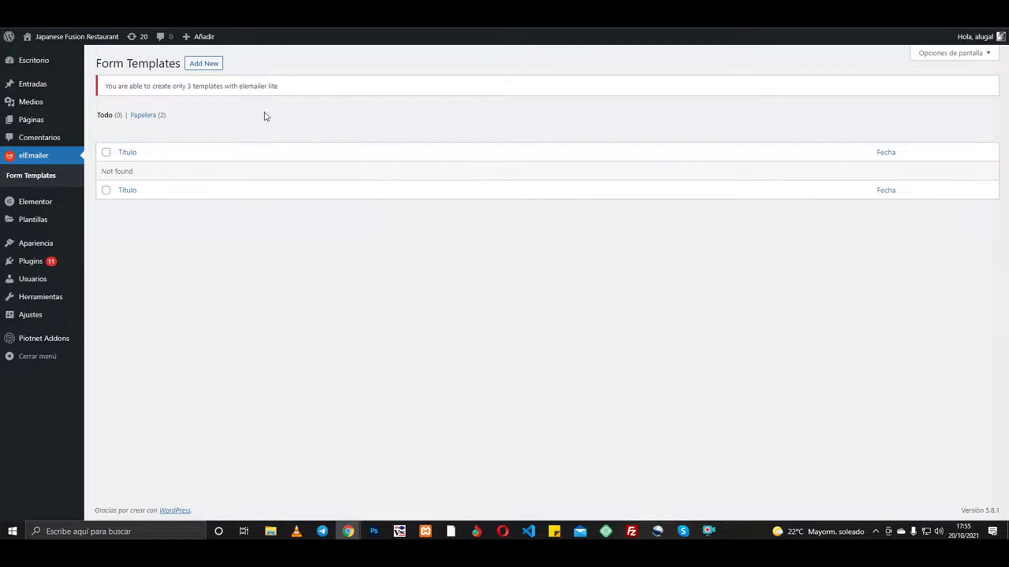
- Create a new form template named "Correo autorespuesta" and open it for editing with Elementor
click(204, 63)
click(525, 173)
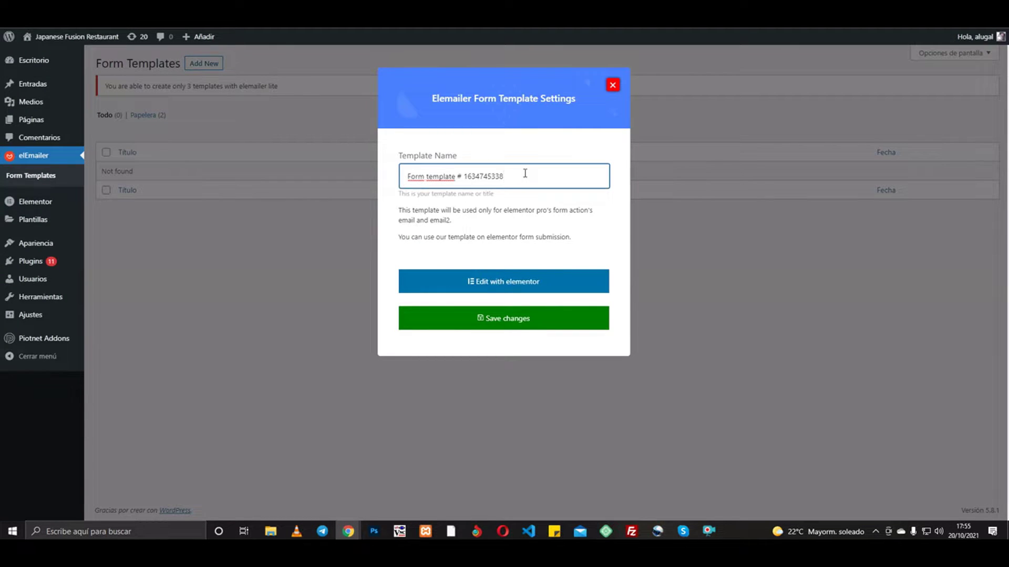
key(BackSpace)
key(BackSpace)
key(BackSpace)
key(BackSpace)
key(BackSpace)
key(BackSpace)
key(BackSpace)
key(BackSpace)
key(BackSpace)
key(BackSpace)
key(BackSpace)
key(BackSpace)
key(BackSpace)
key(BackSpace)
key(BackSpace)
key(BackSpace)
key(BackSpace)
key(BackSpace)
key(BackSpace)
key(BackSpace)
text(Correo autoresp)
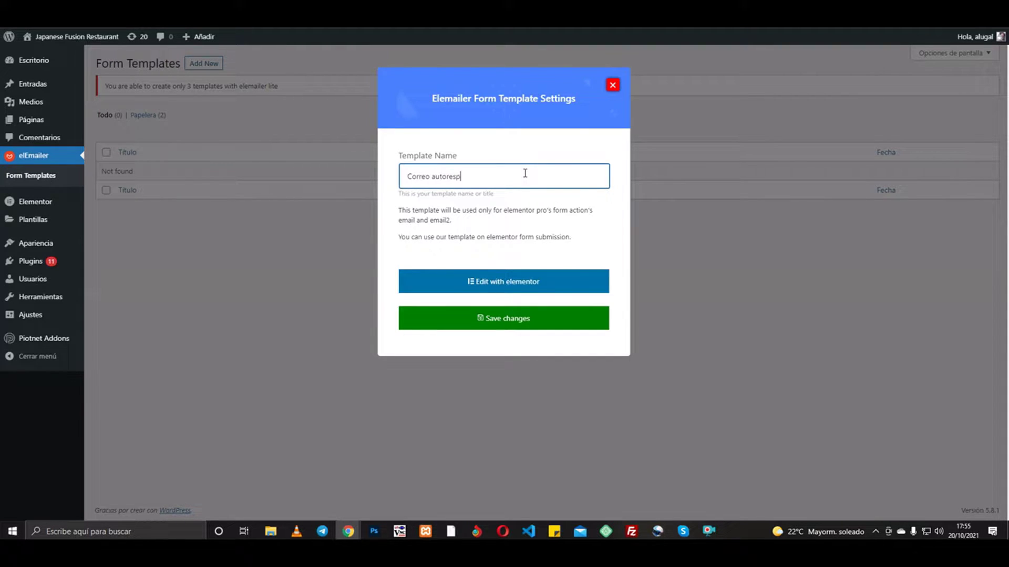
text(uesta)
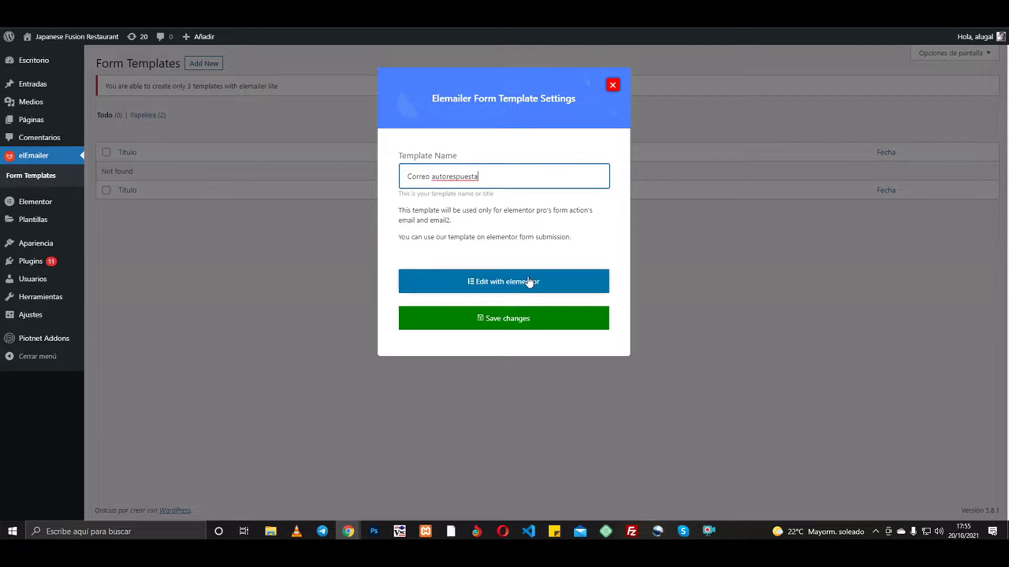
click(527, 281)
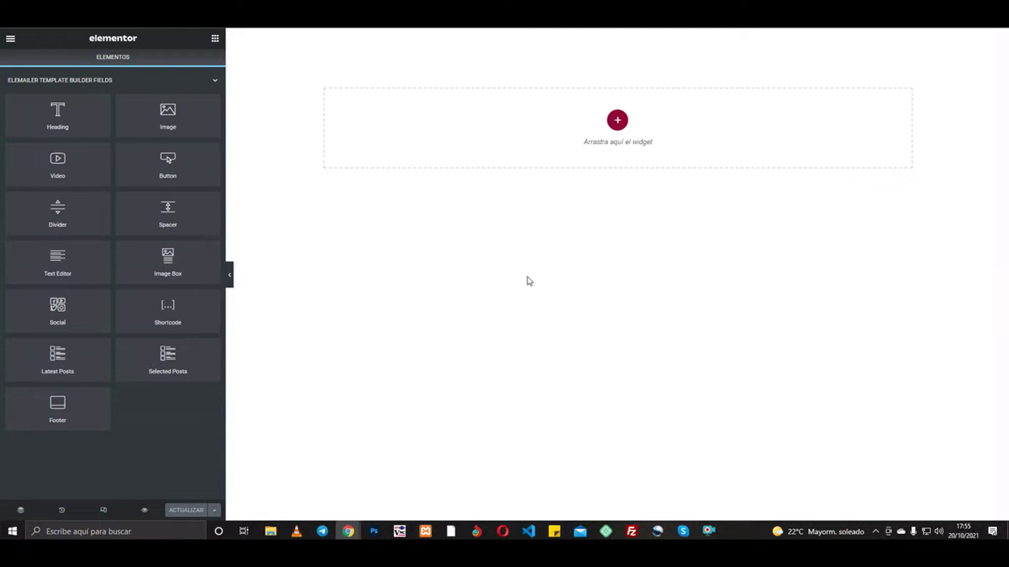
- Add an Image widget showing Logo-Byteweb.png to the template, centred at 27% width
drag(169, 113, 893, 242)
click(166, 168)
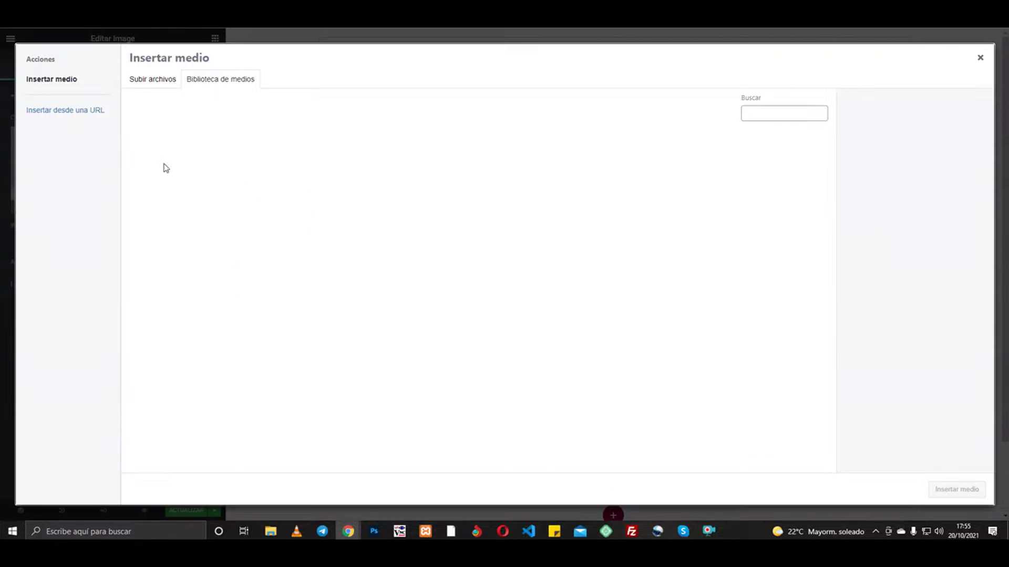
click(243, 157)
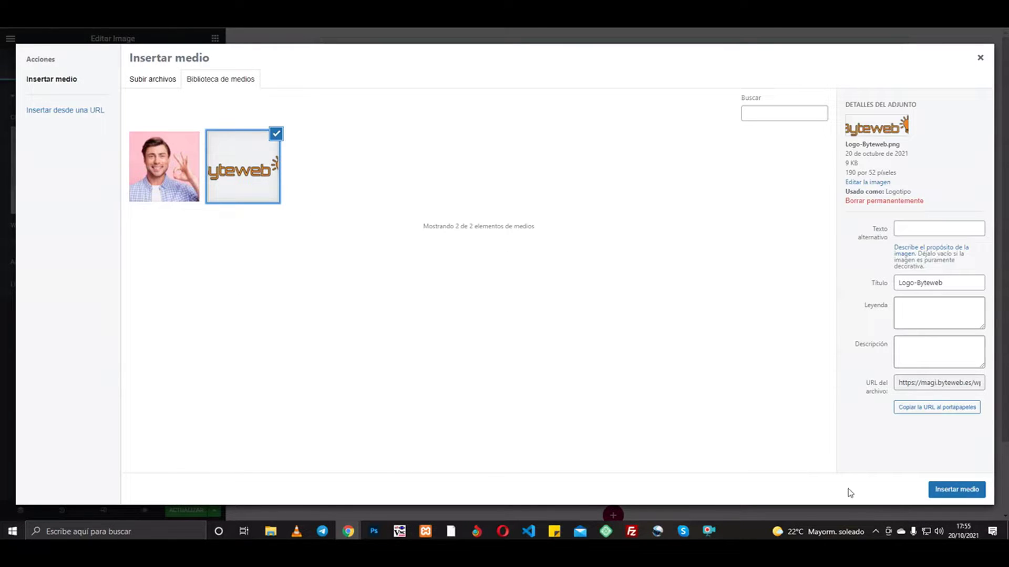
click(956, 489)
drag(164, 240, 51, 243)
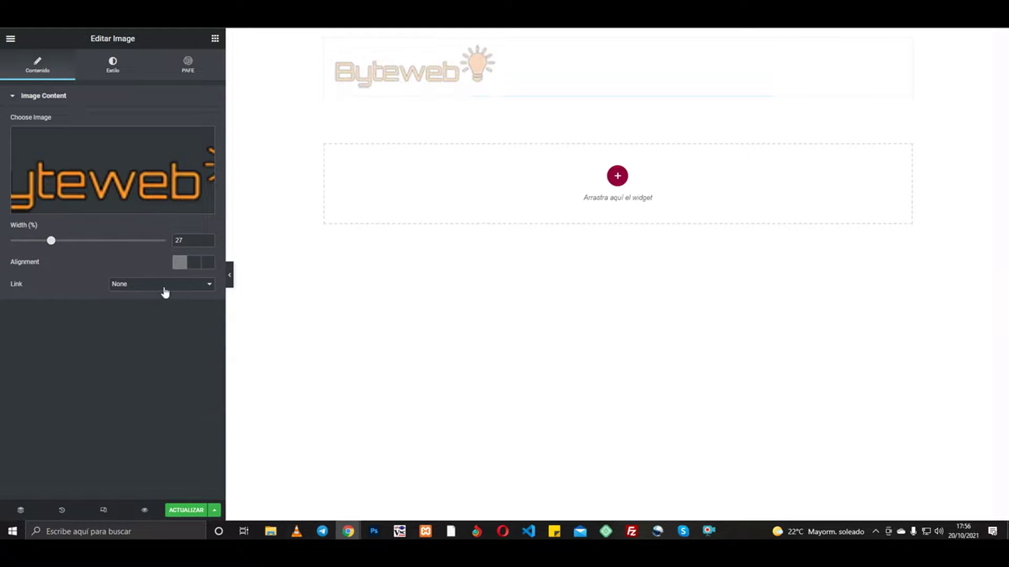
click(193, 263)
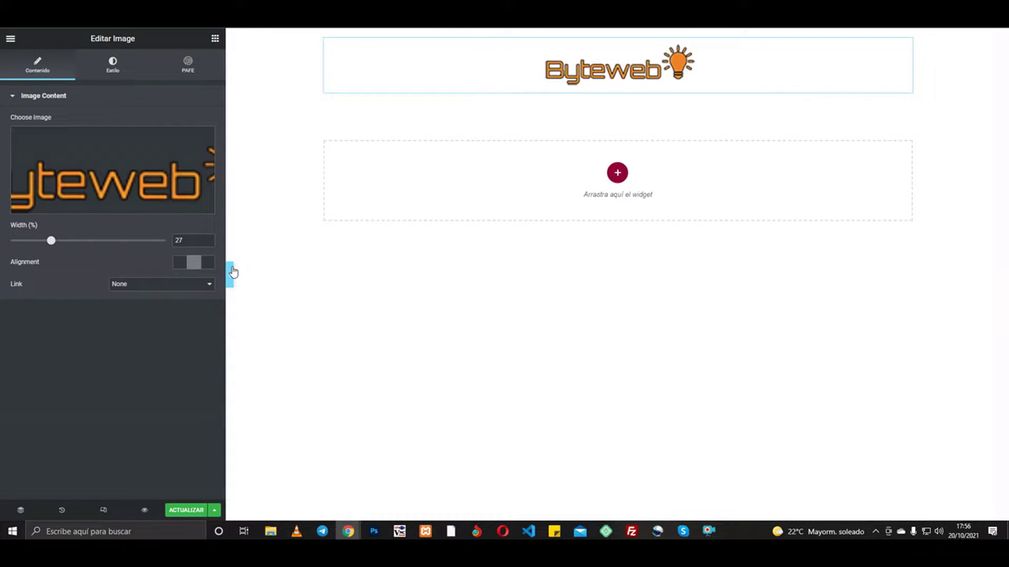
- Add a centred Heading below the logo that reads "Gracias por suscribirte a nuestra newsletter"
click(216, 40)
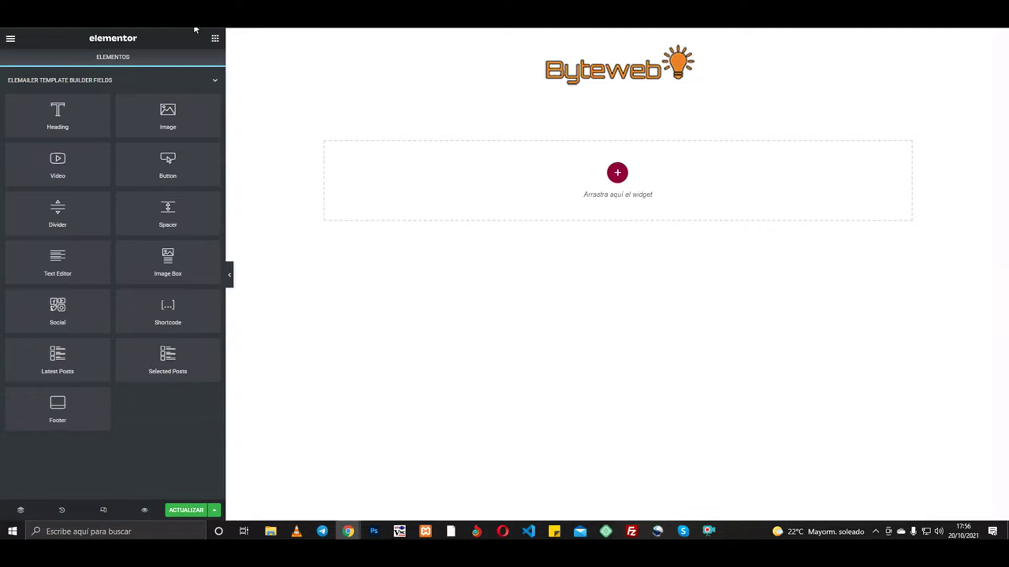
drag(58, 113, 577, 91)
drag(115, 140, 6, 140)
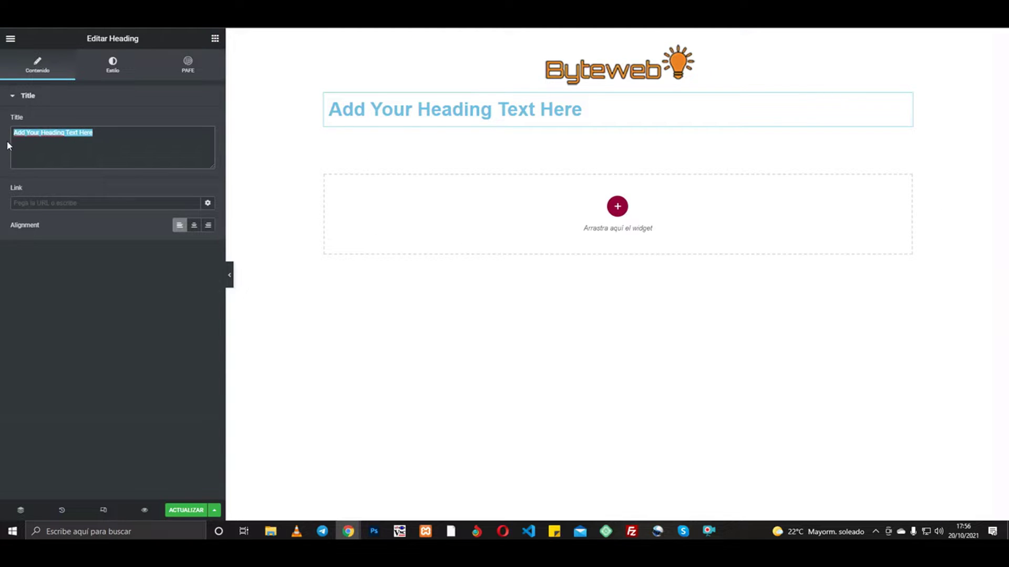
text(Gracias )
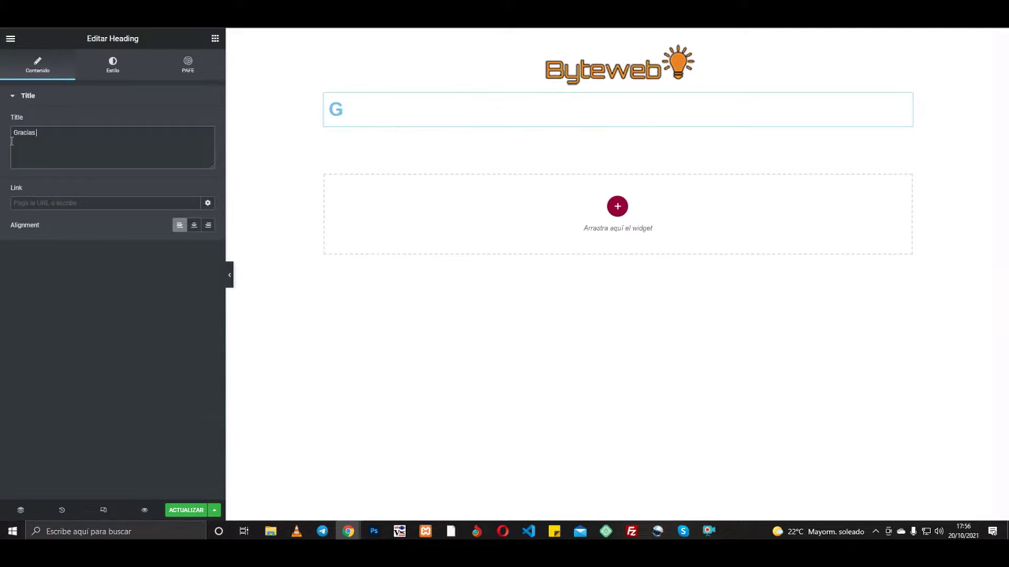
text(por sus)
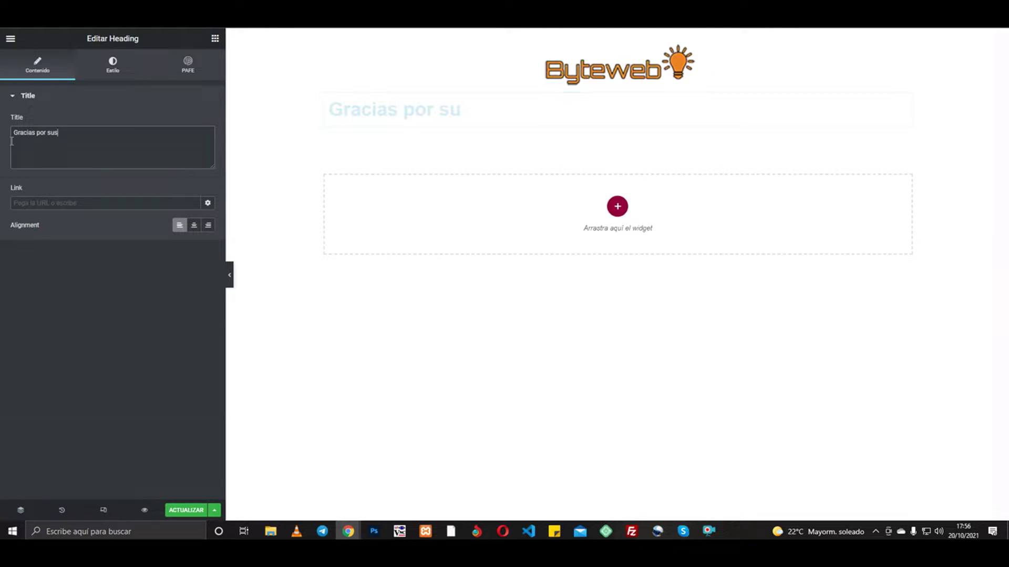
text(c)
text(ribi)
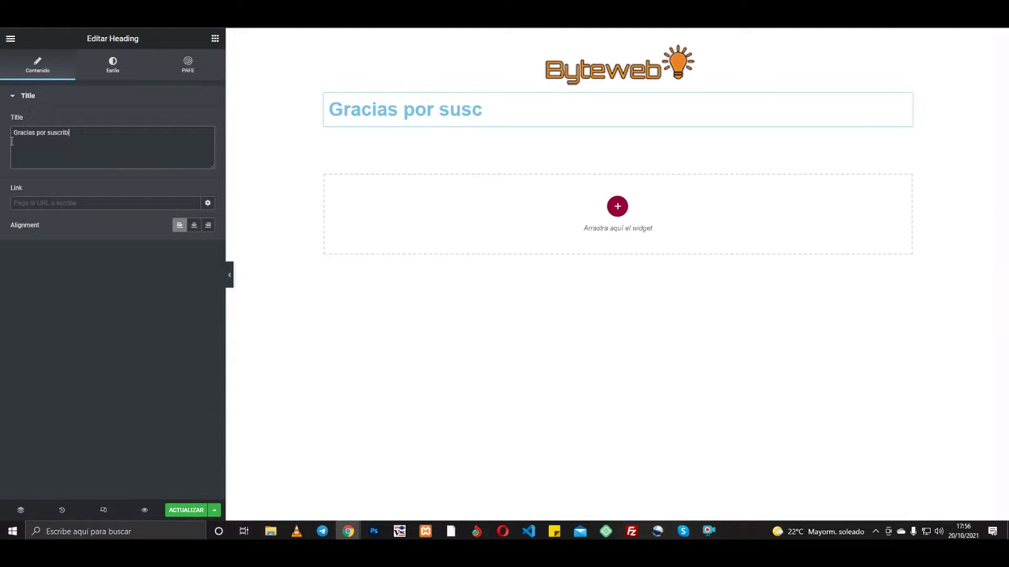
text(rte a nues)
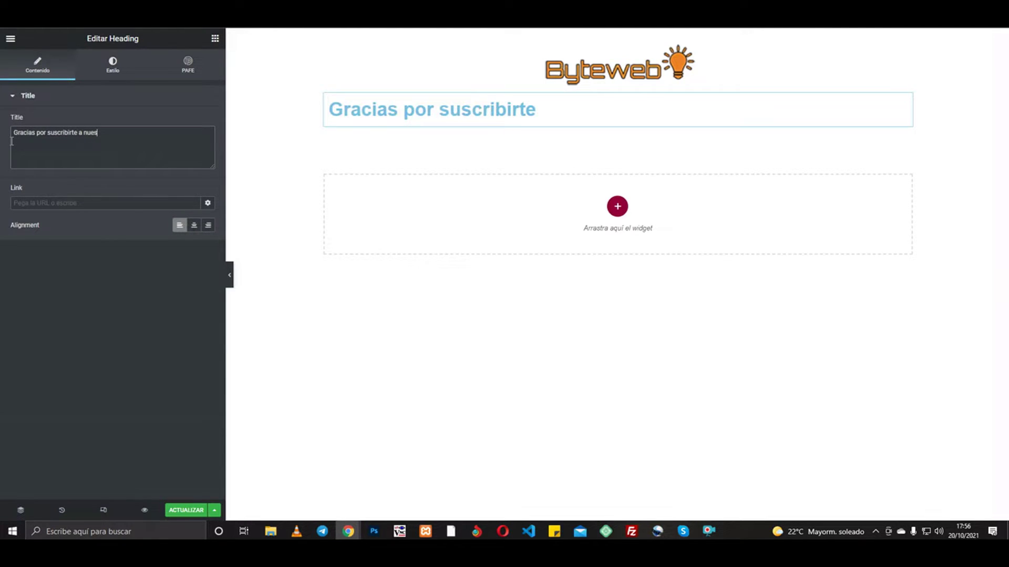
text(tra n)
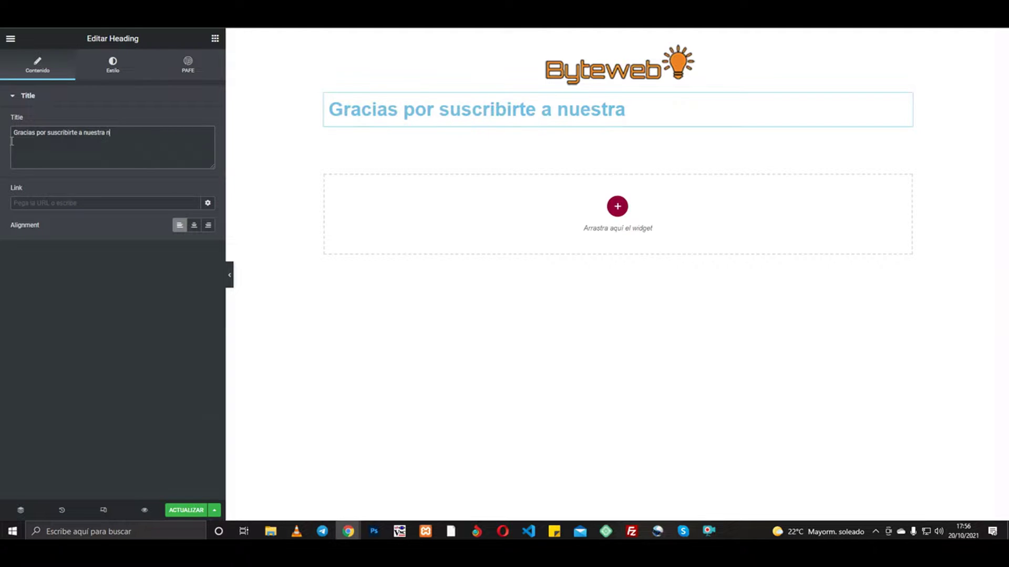
text(ewsletter)
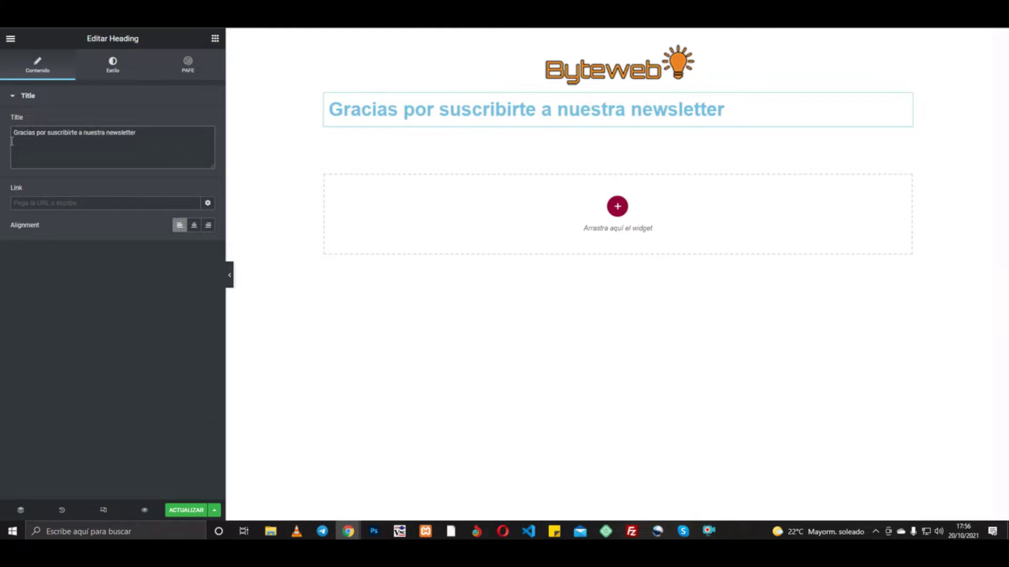
click(194, 225)
- Style the heading with a near-black text color and a font size of 25 px
click(112, 66)
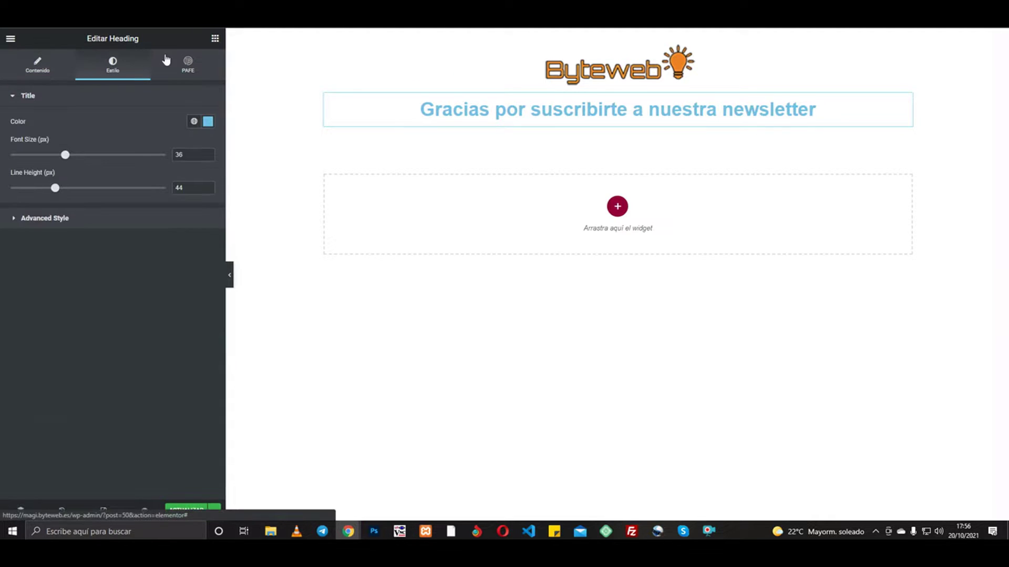
click(208, 125)
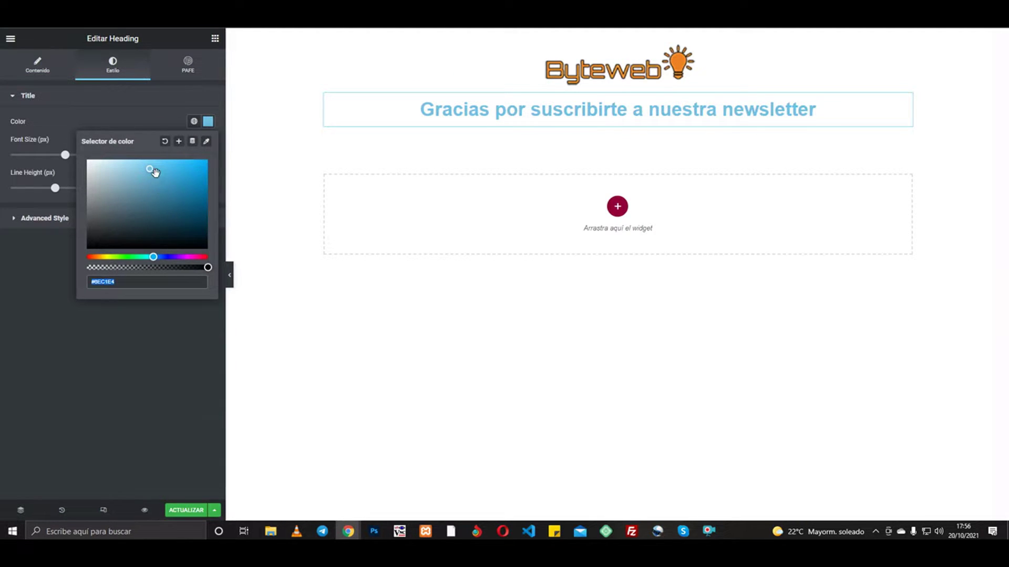
drag(153, 171, 212, 244)
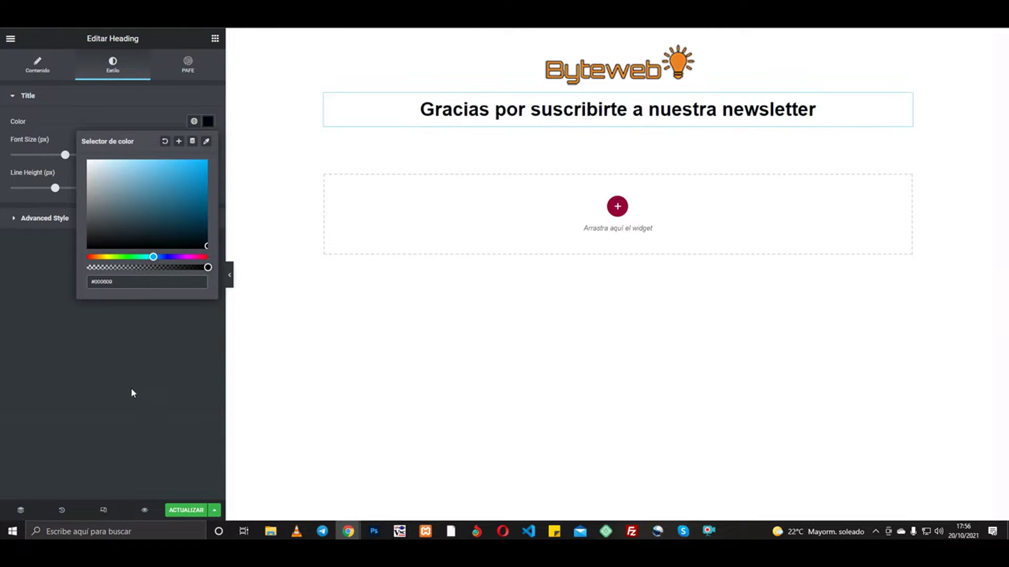
click(131, 353)
drag(66, 160, 48, 160)
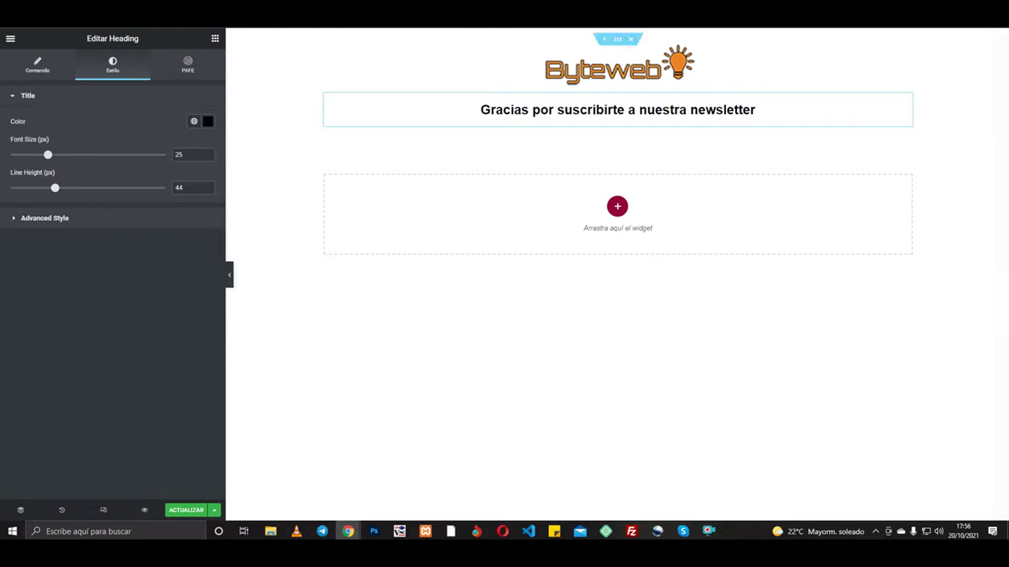
- Add a Shortcode widget below the heading and clear its label text
click(214, 39)
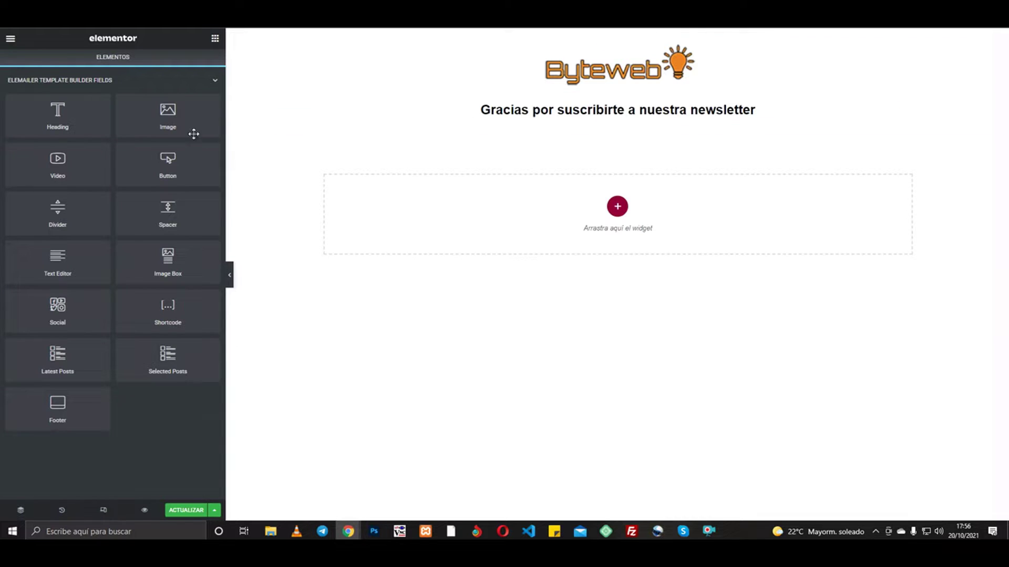
drag(171, 307, 671, 122)
drag(103, 153, 4, 149)
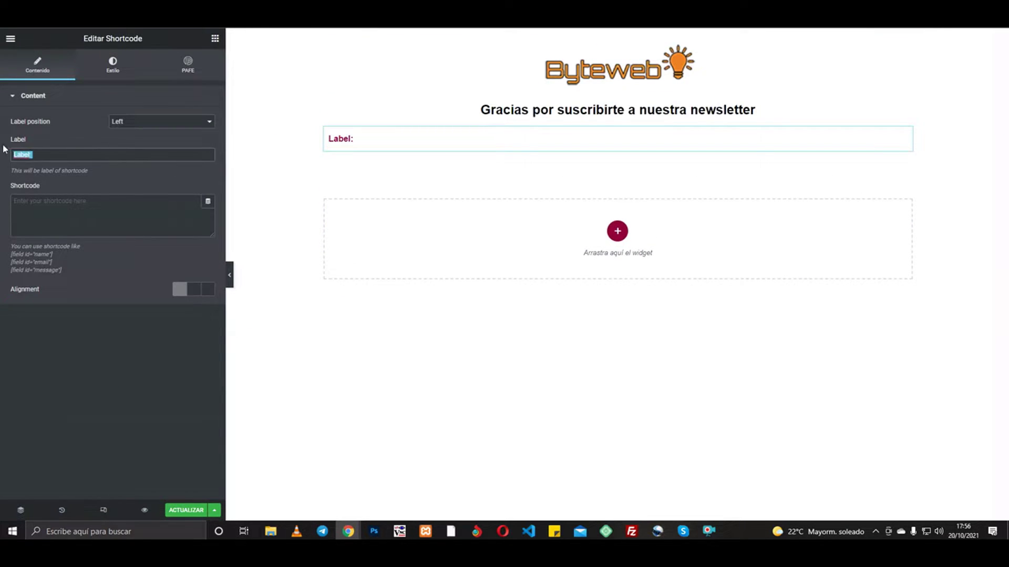
key(BackSpace)
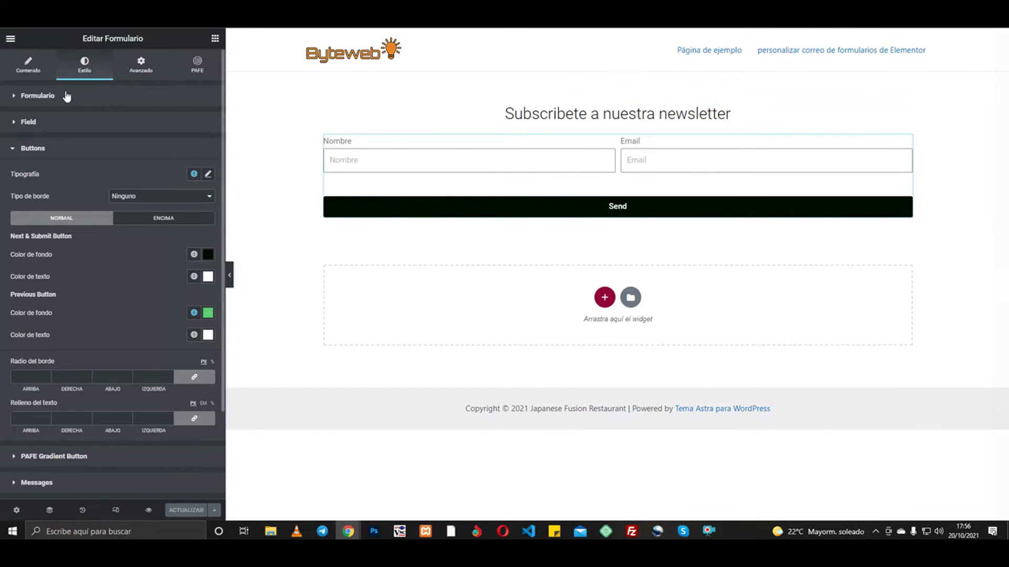
- In the newsletter form on the other page, copy the Nombre field's shortcode [field id="name"]
click(37, 97)
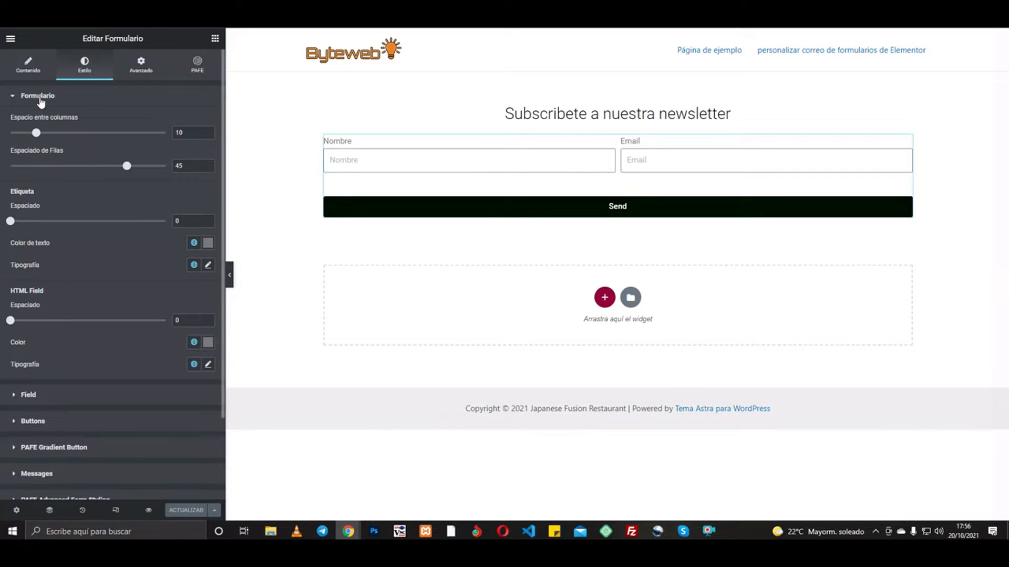
click(28, 67)
click(84, 160)
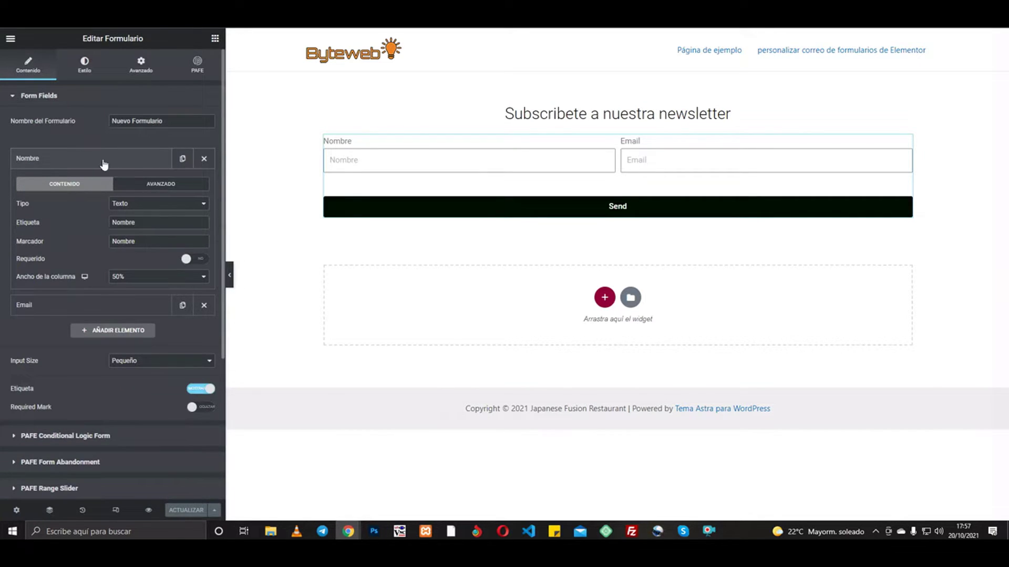
click(158, 187)
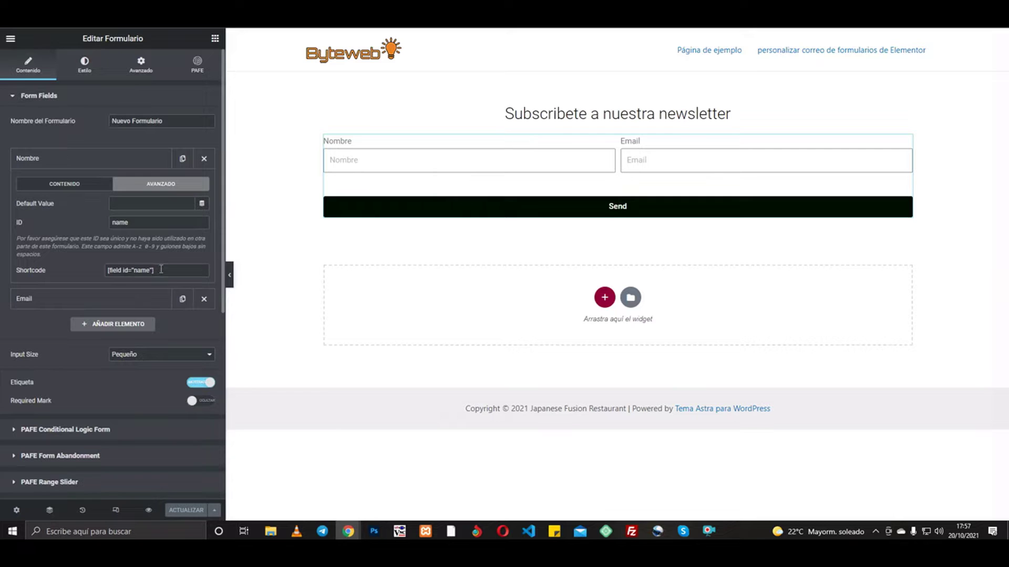
drag(161, 270, 106, 269)
right_click(137, 269)
click(158, 288)
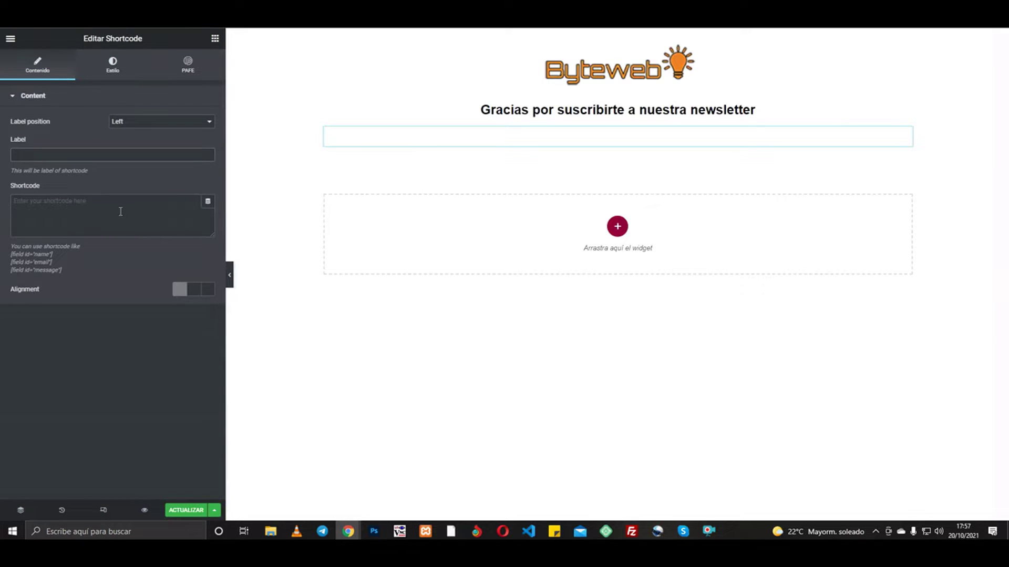
- Set the template's Shortcode widget to the dynamic Shortcode tag and paste [field id="name"] as its content
click(209, 203)
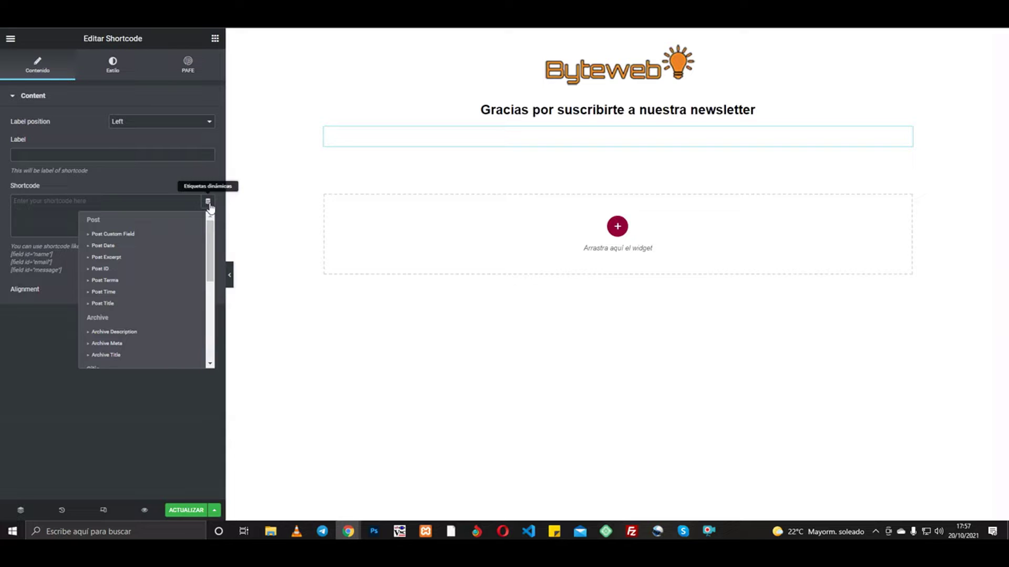
drag(209, 226, 206, 281)
click(130, 321)
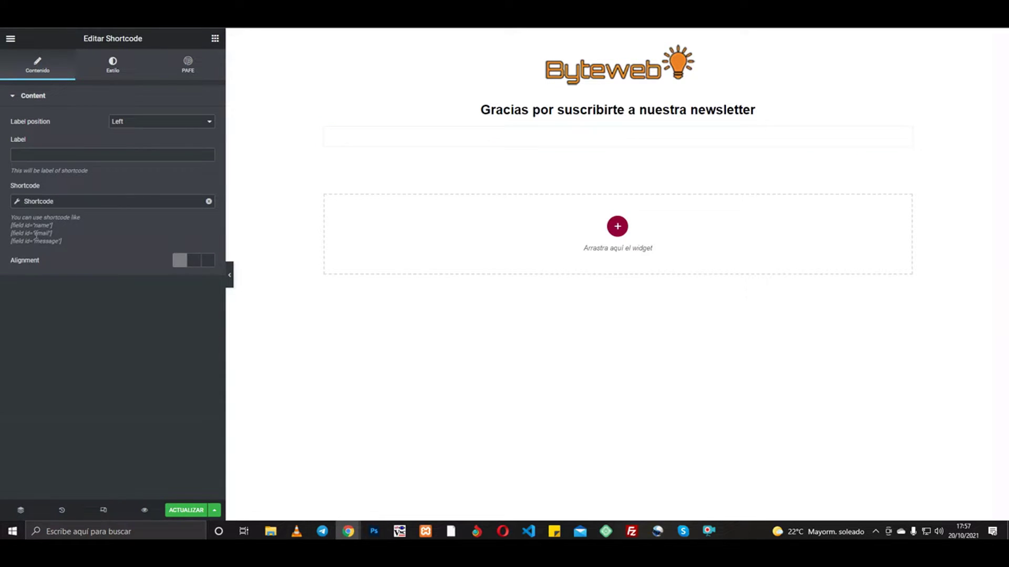
click(17, 203)
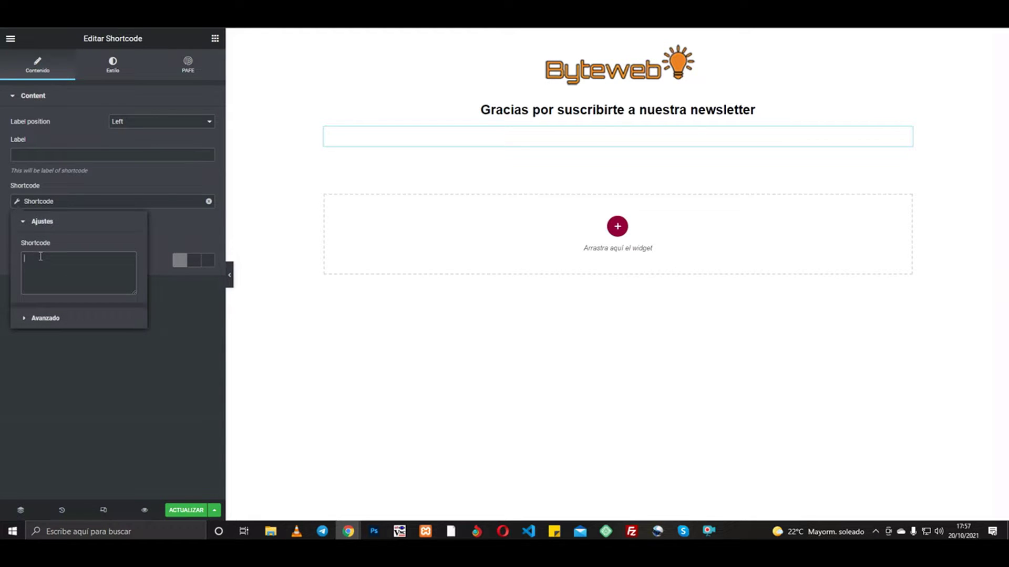
key(ctrl+v)
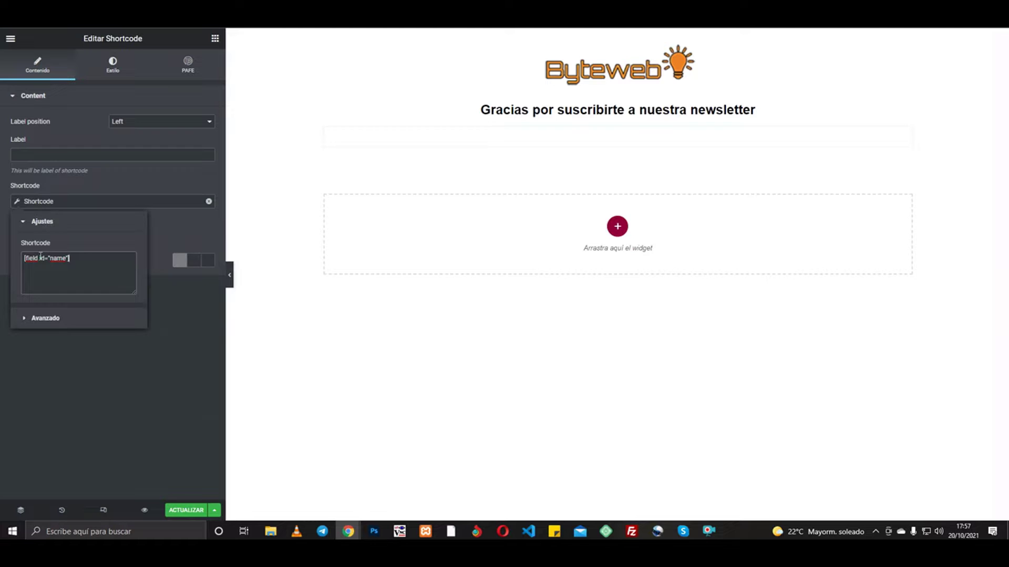
- Add "Hola " before and " nos alegra mucho que hayas decidido formar parte de nuestra gran familia" after the name shortcode, and center the line
click(62, 320)
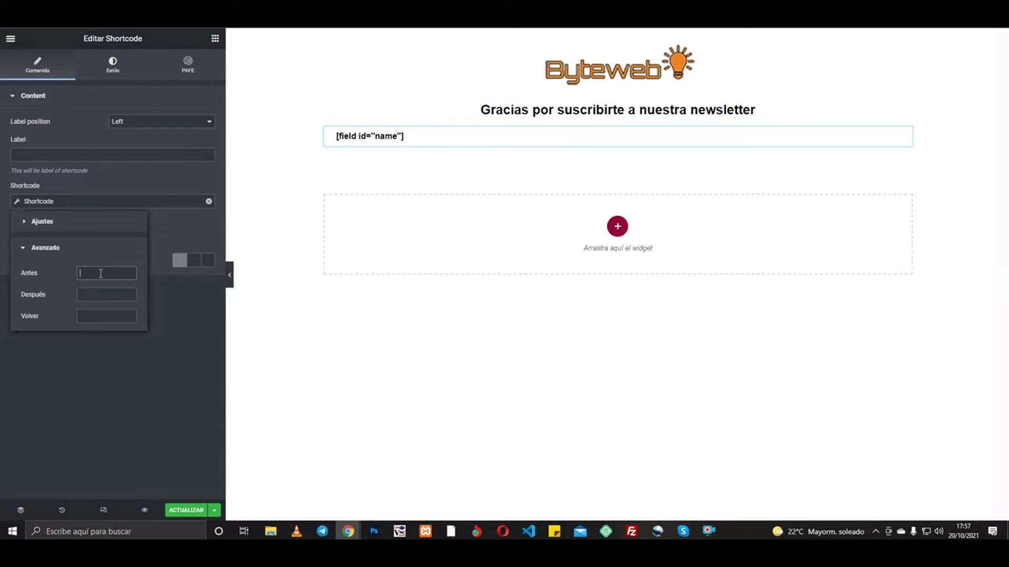
text(Hola)
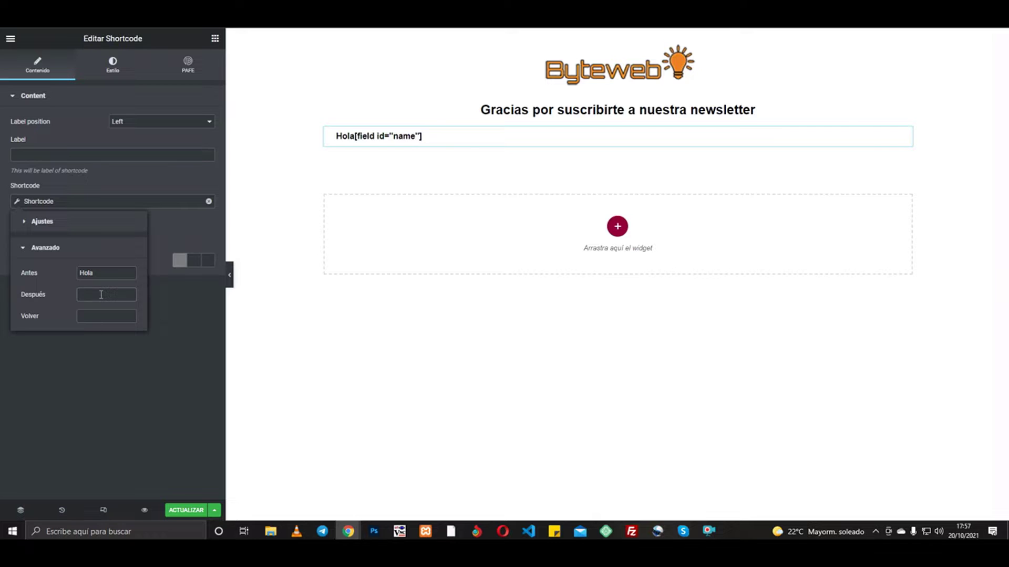
text( nos laeg)
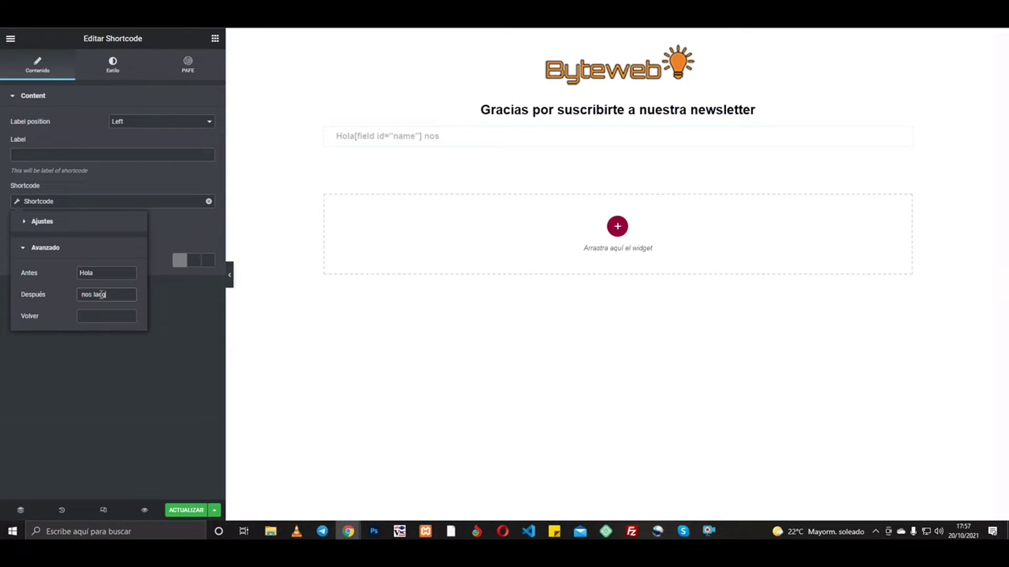
key(BackSpace)
key(BackSpace)
key(BackSpace)
key(BackSpace)
key(BackSpace)
text(al)
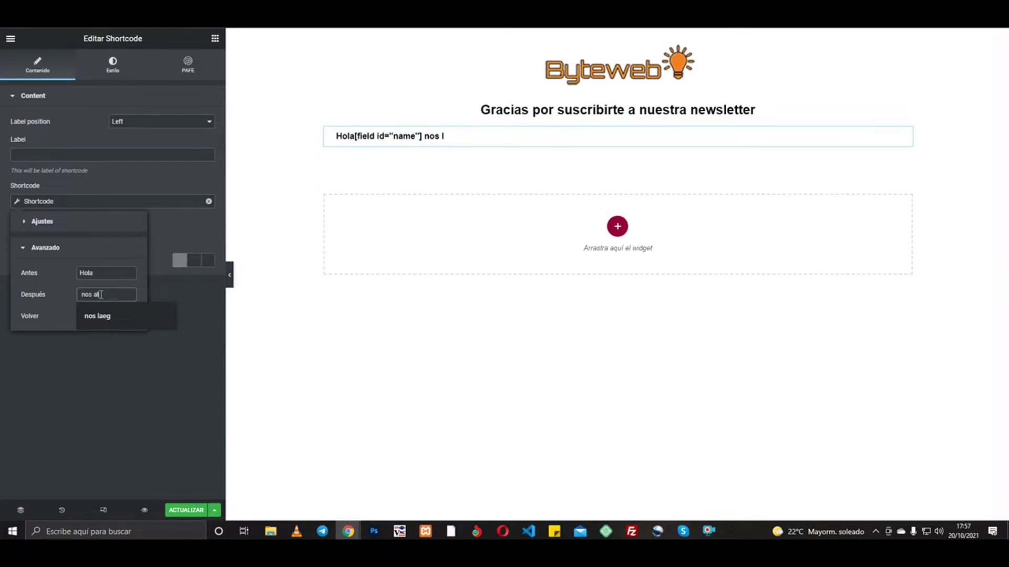
text(egra mucho que hayas de)
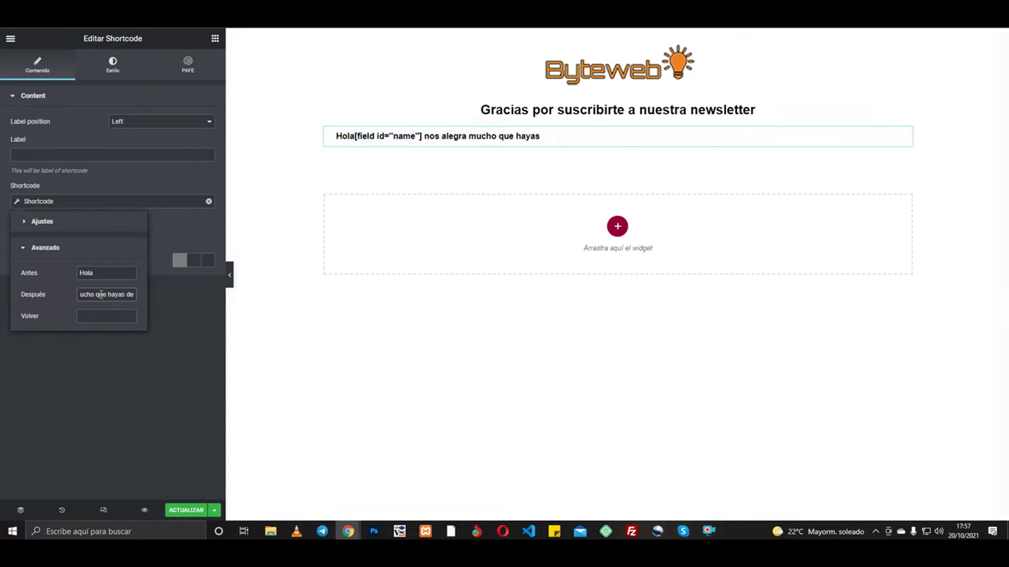
text(cidido formar m)
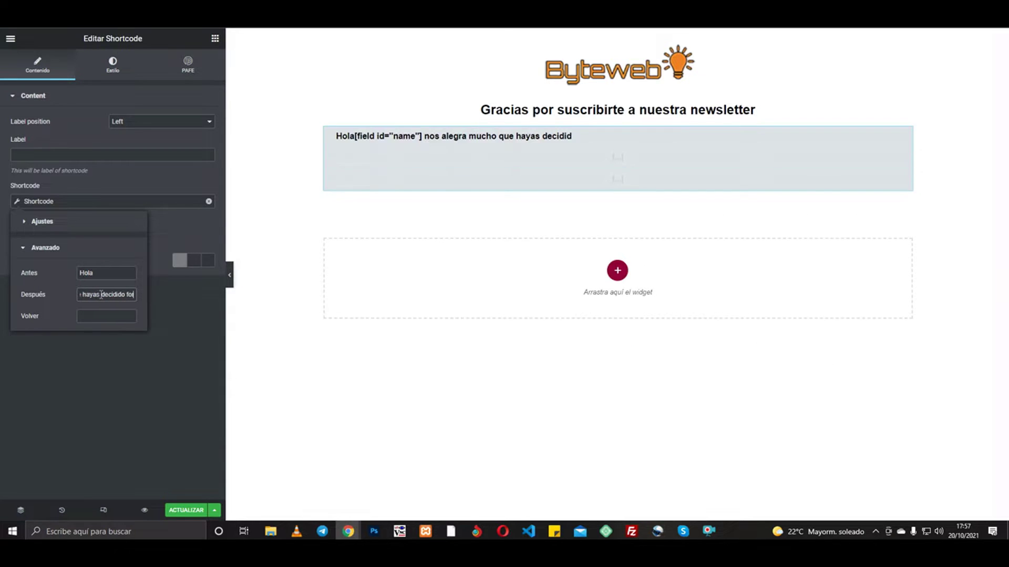
text(ar)
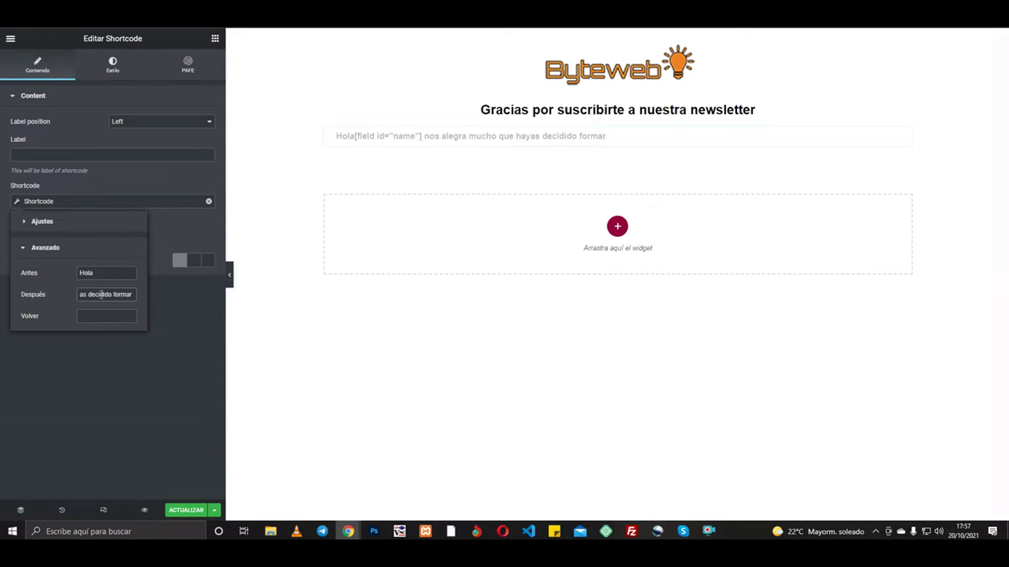
text( parte de nuestra gran fa)
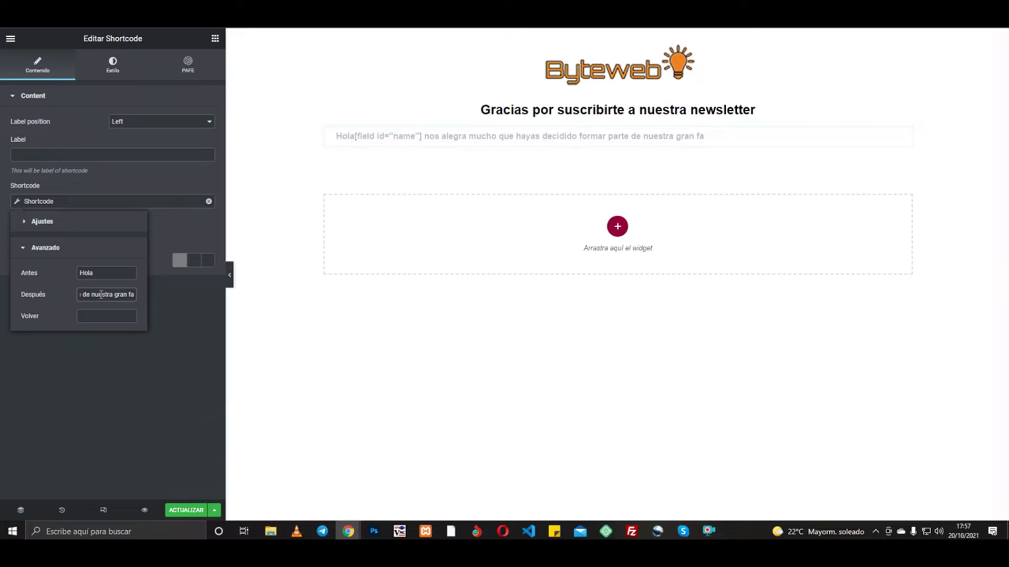
text(milia)
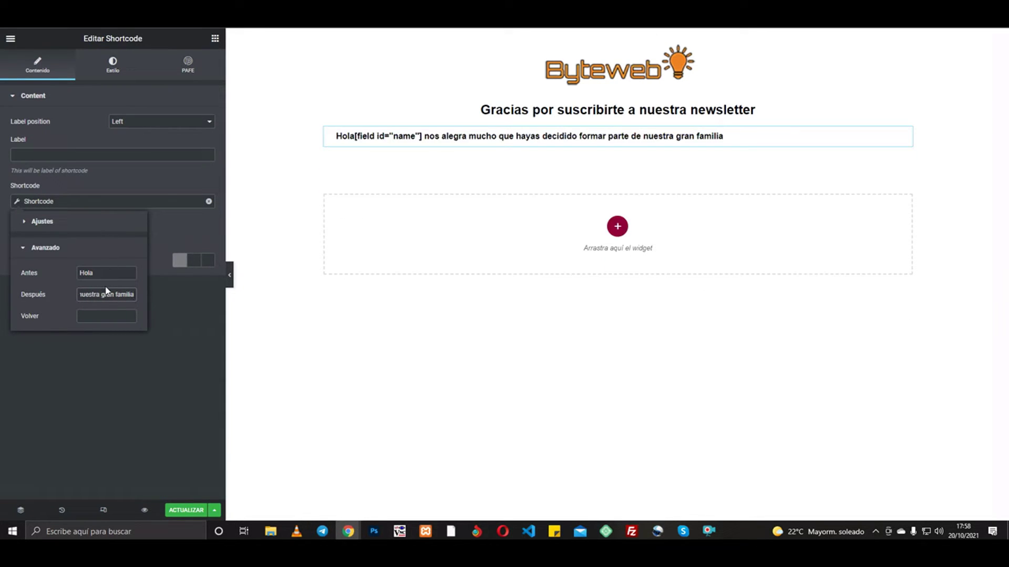
click(100, 278)
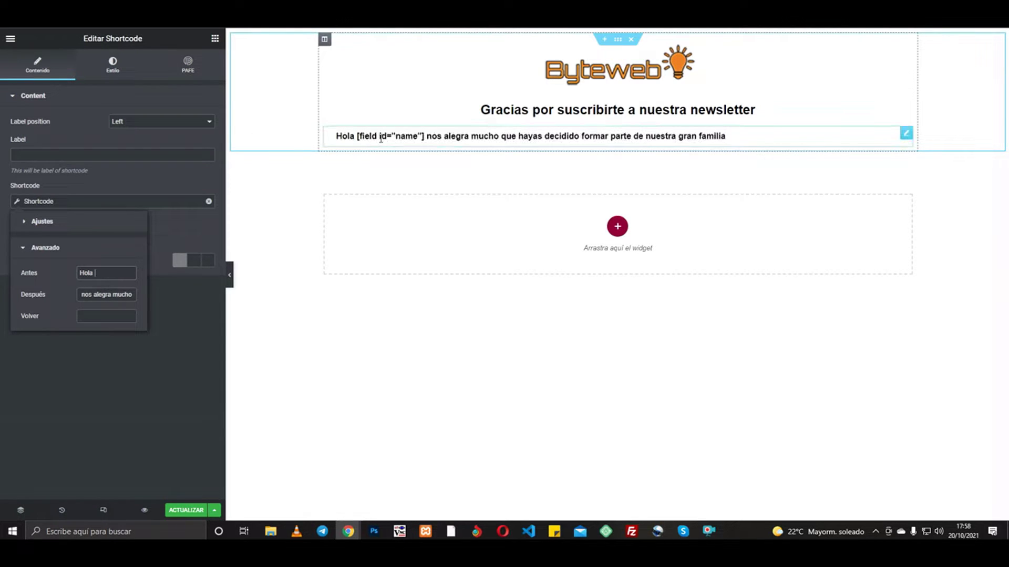
click(194, 260)
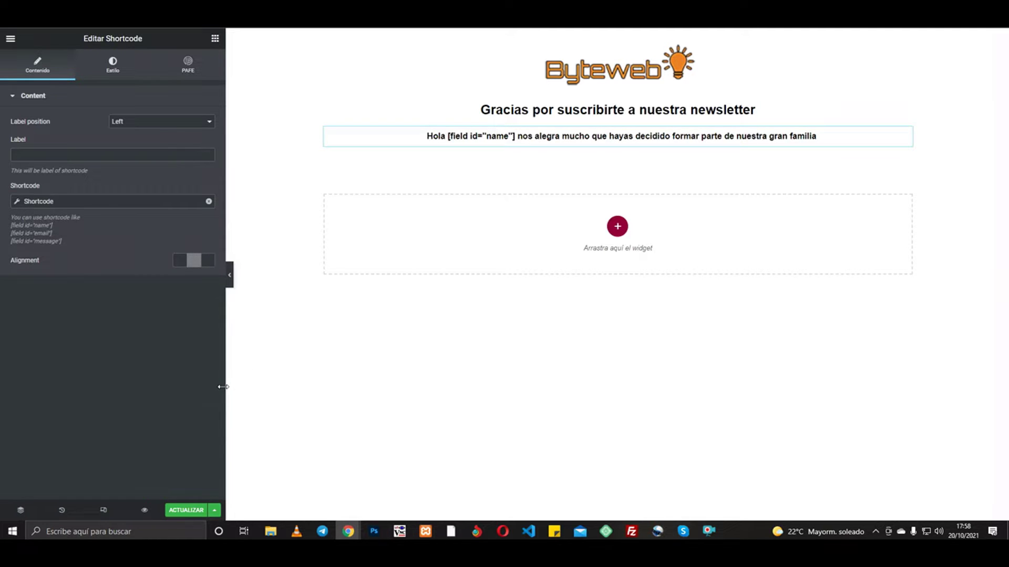
- Add an Image widget below the greeting with the library photo of the man making an OK sign, centered at 47% width
click(214, 38)
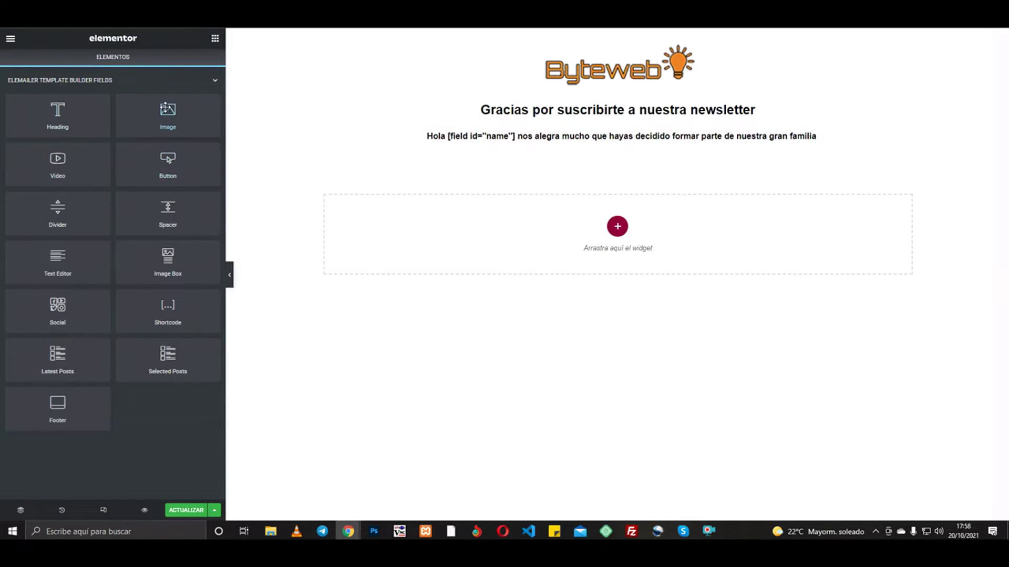
drag(167, 109, 595, 136)
drag(596, 144, 597, 148)
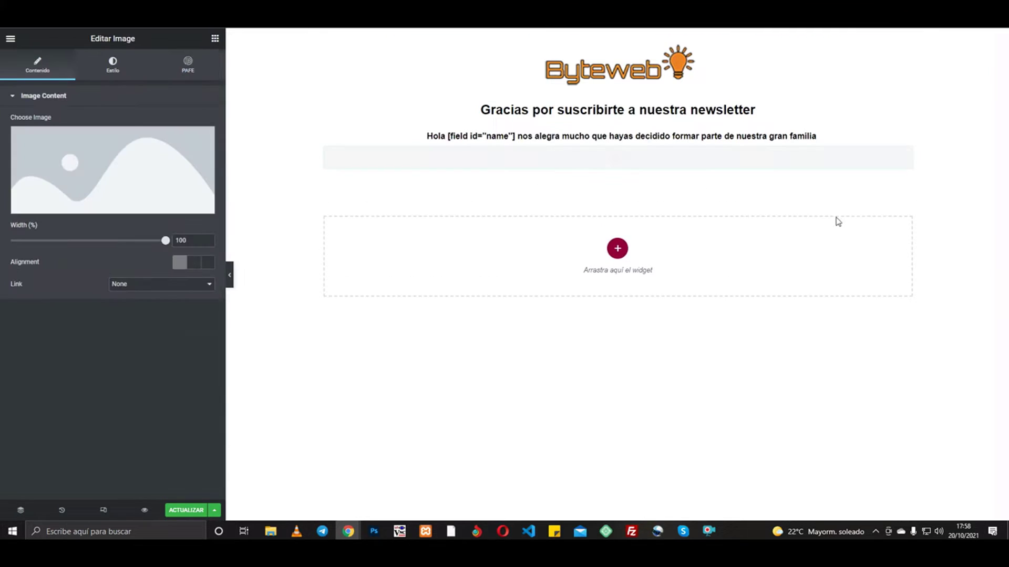
click(167, 171)
click(164, 156)
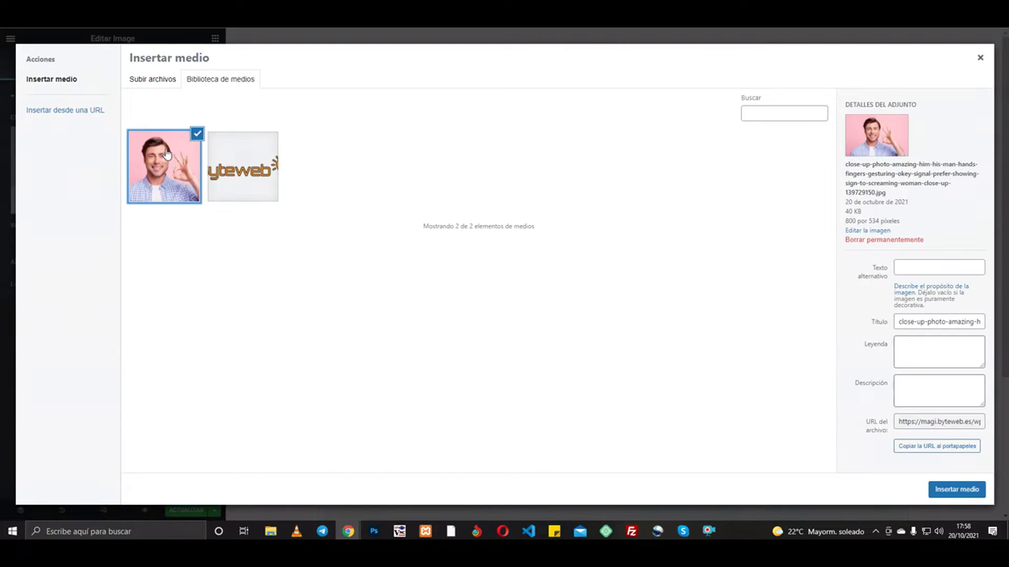
click(975, 490)
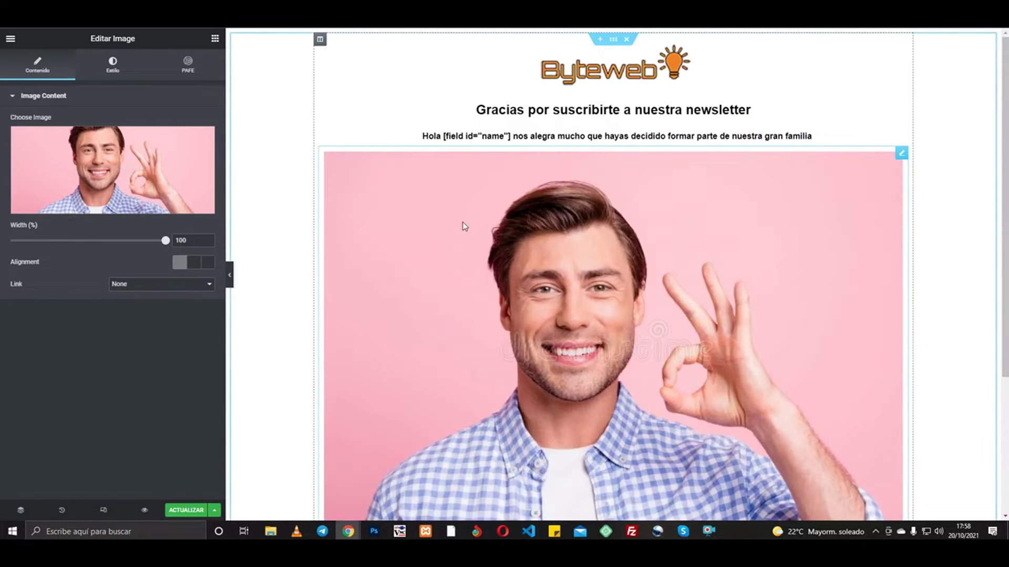
click(194, 263)
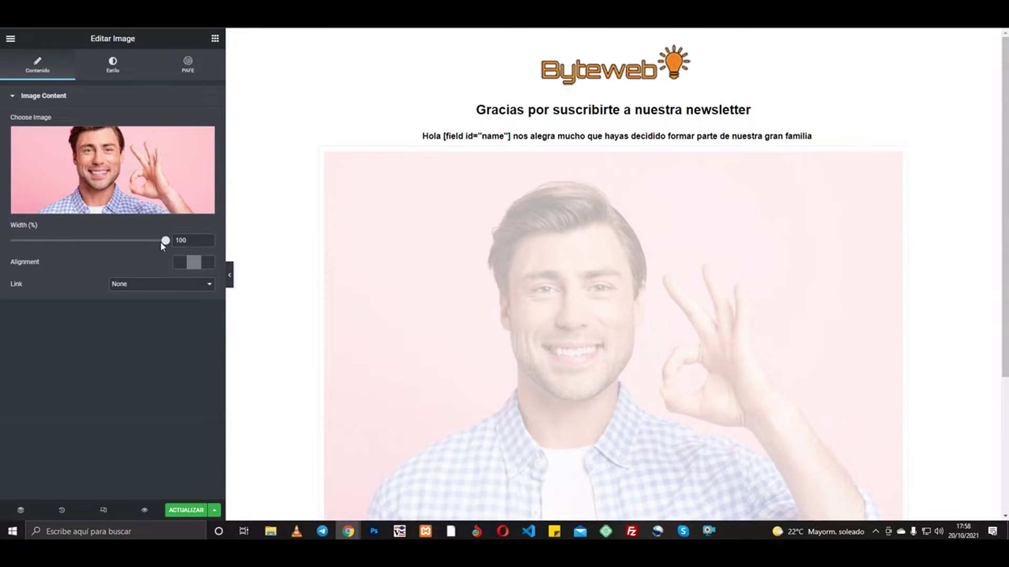
drag(165, 241, 82, 240)
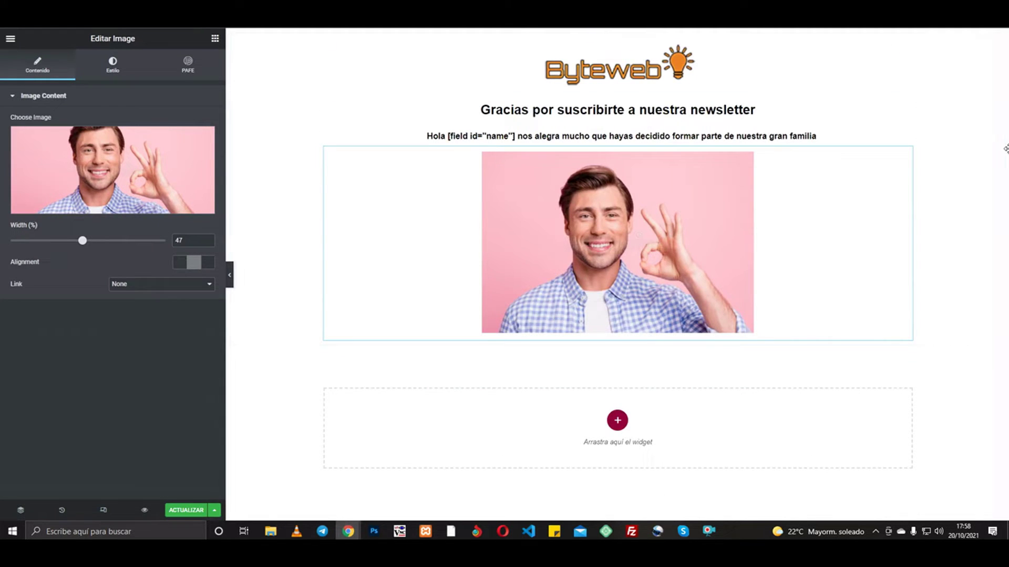
- Duplicate the "Gracias por suscribirte a nuestra newsletter" heading and move the copy below the photo
click(215, 38)
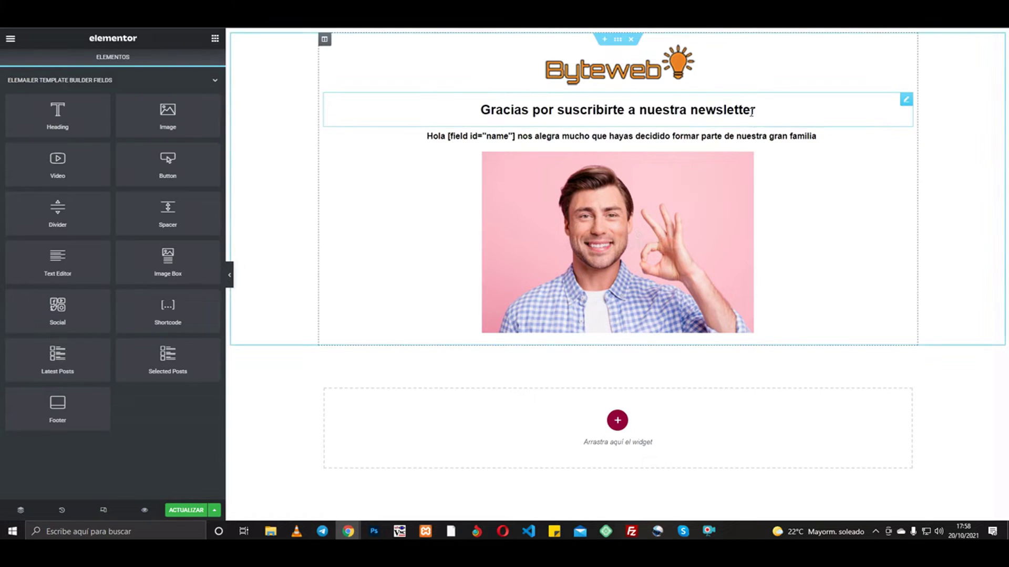
right_click(905, 105)
click(910, 126)
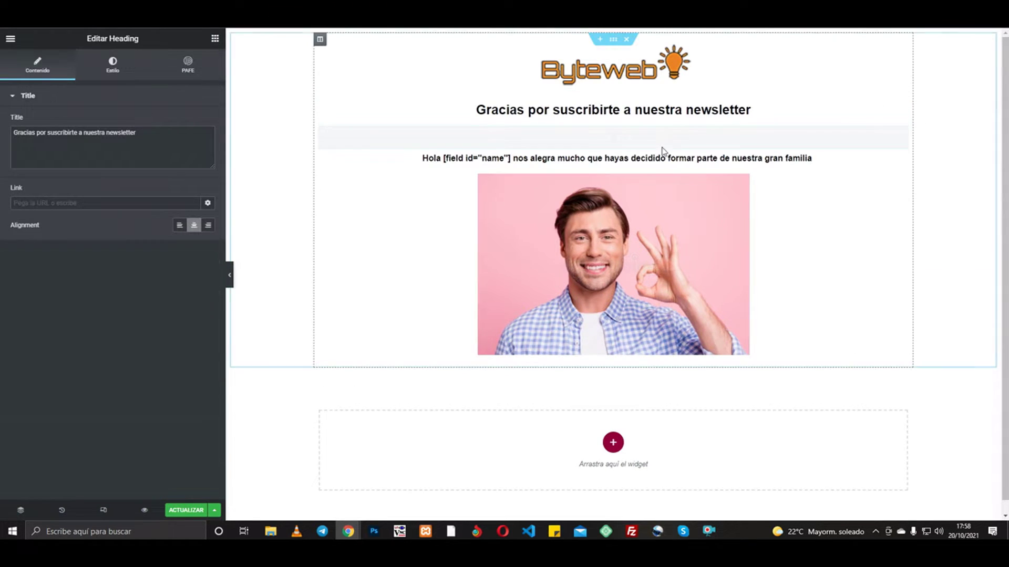
drag(900, 137, 803, 334)
- Change the title of the heading below the photo to "Siguenos en nuestras redes sociales"
drag(137, 133, 2, 135)
text(U)
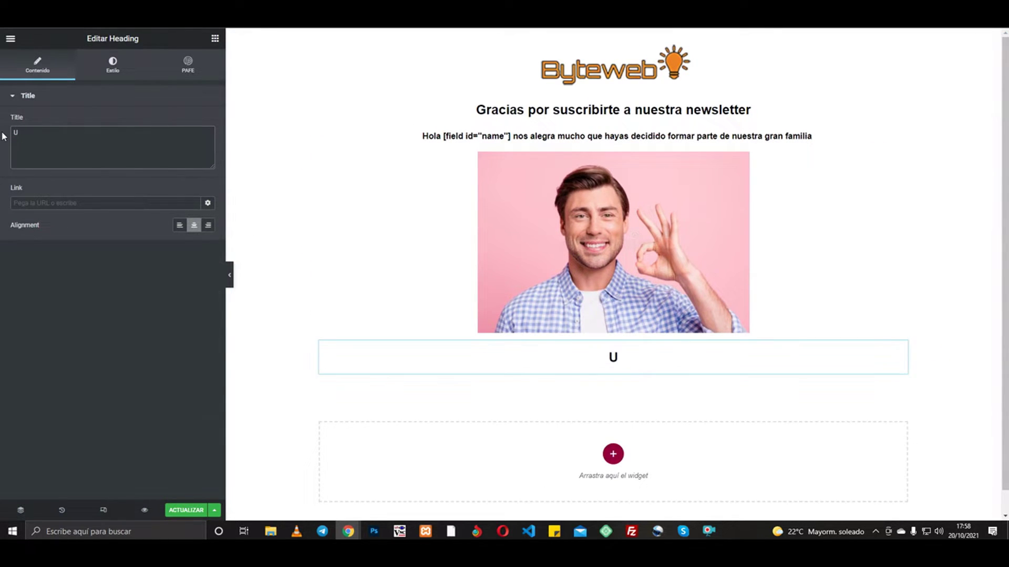
key(BackSpace)
text(S)
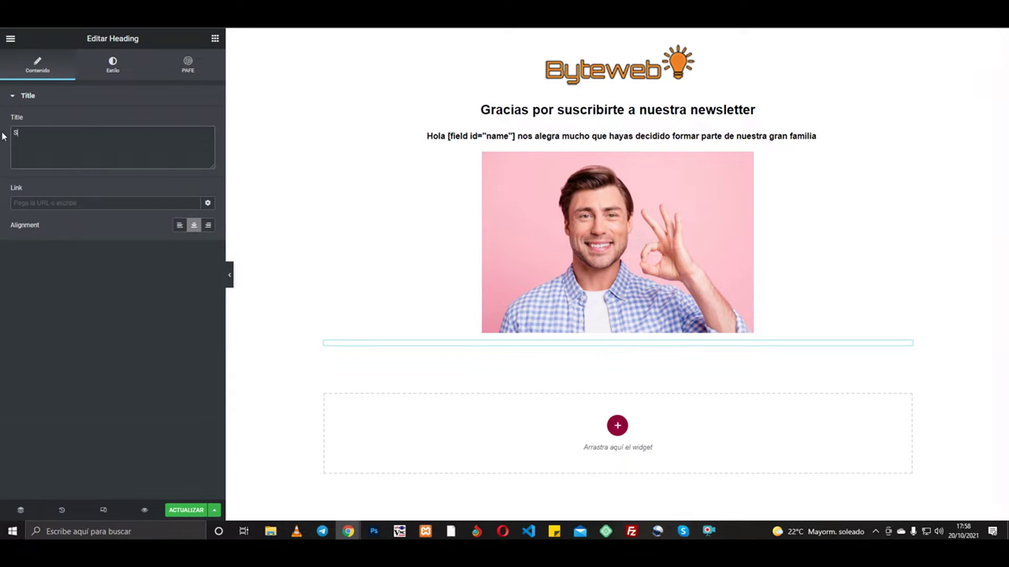
text(iguenos e)
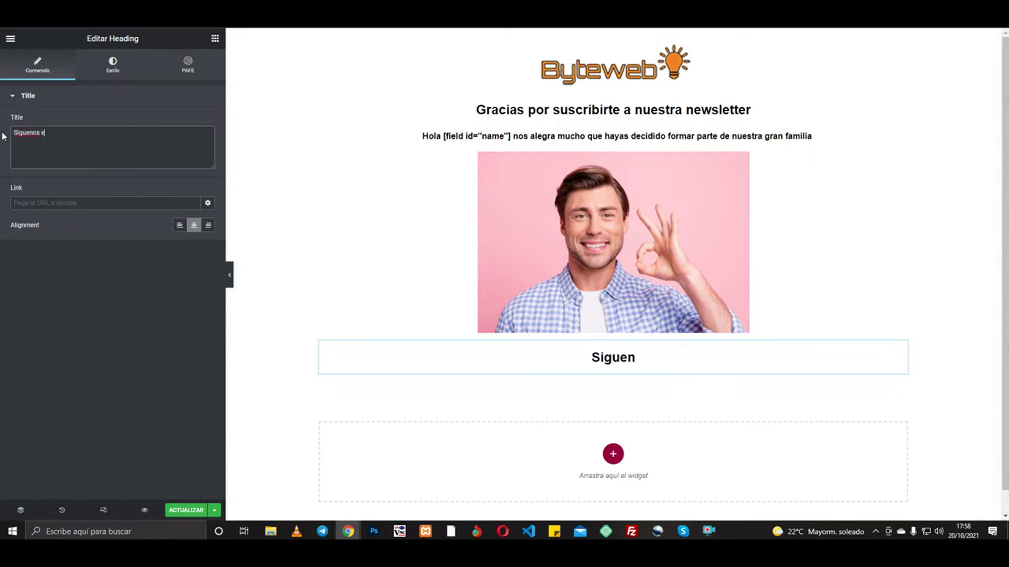
text(n nuestras)
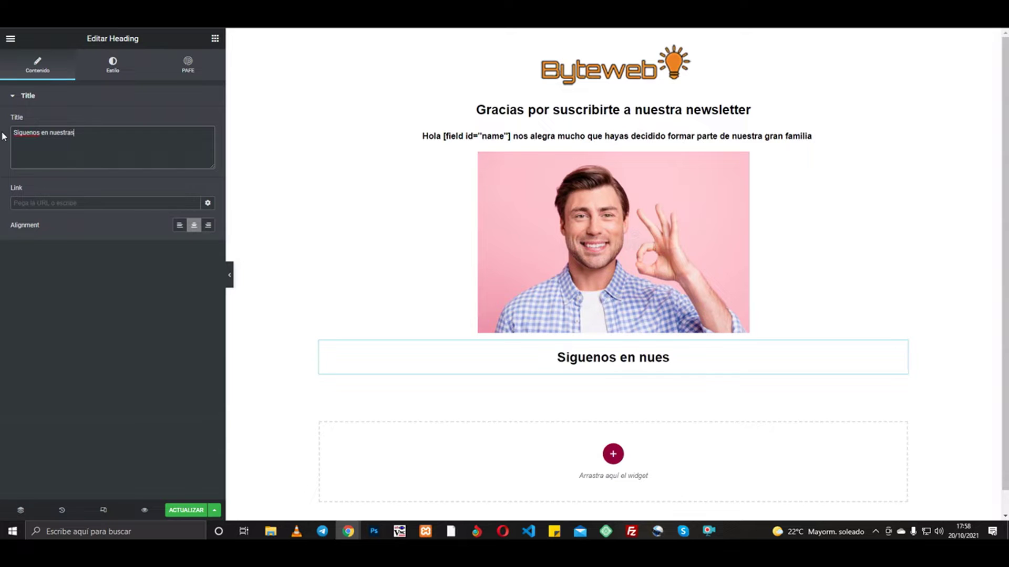
text( redes sociales)
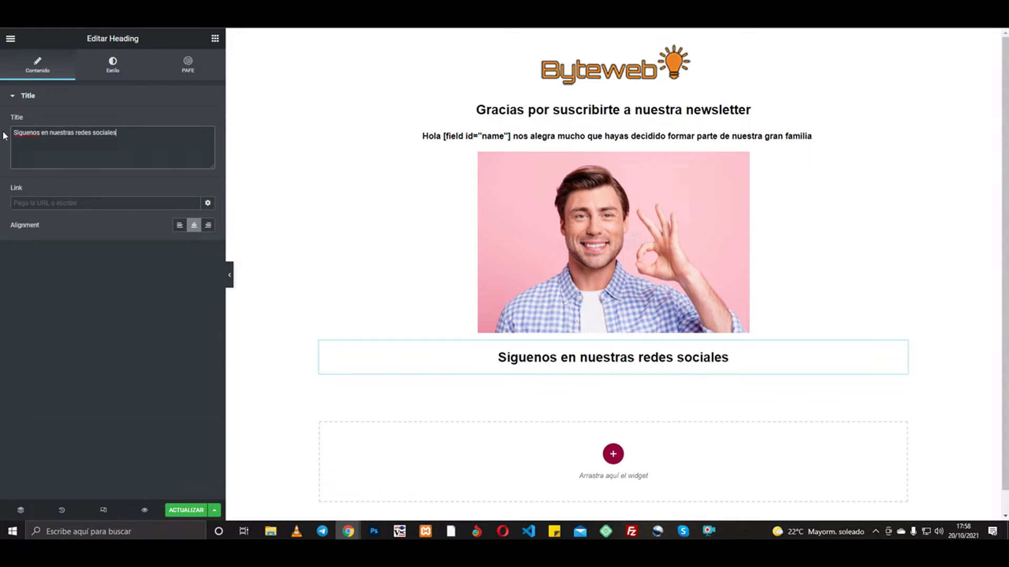
- Add a Social widget below the "Siguenos en nuestras redes sociales" heading and center its icons
click(214, 39)
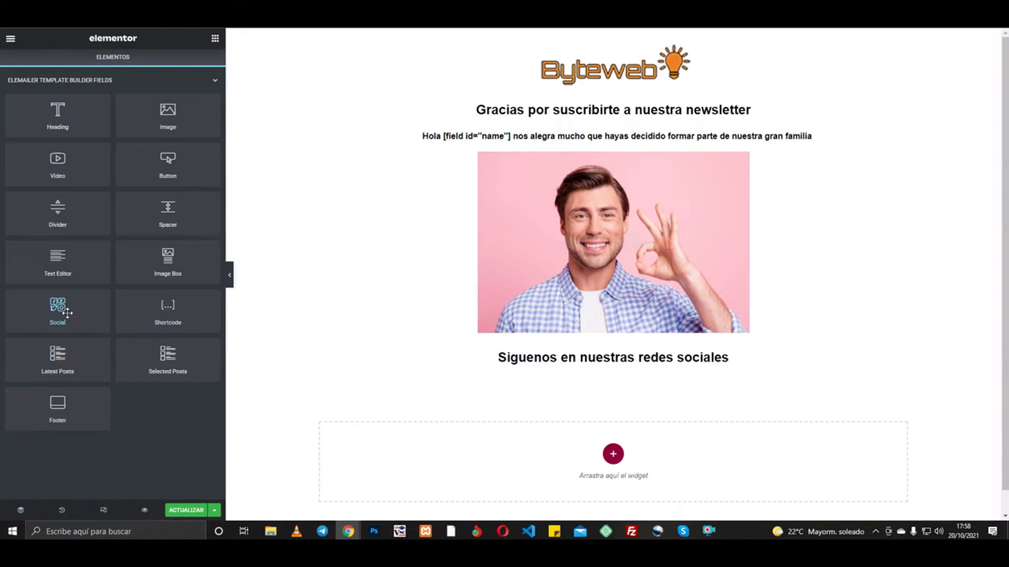
drag(62, 310, 610, 374)
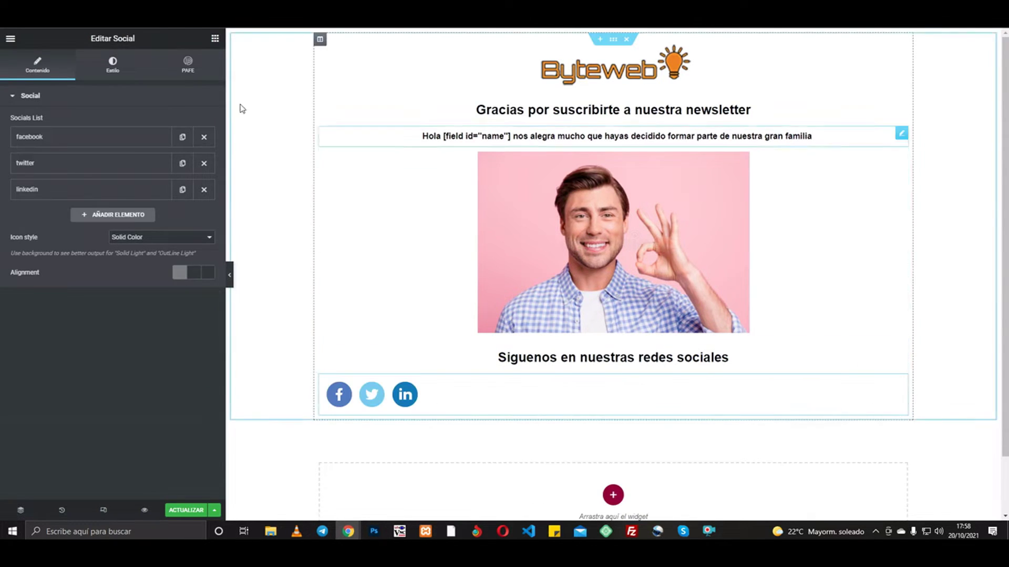
click(206, 273)
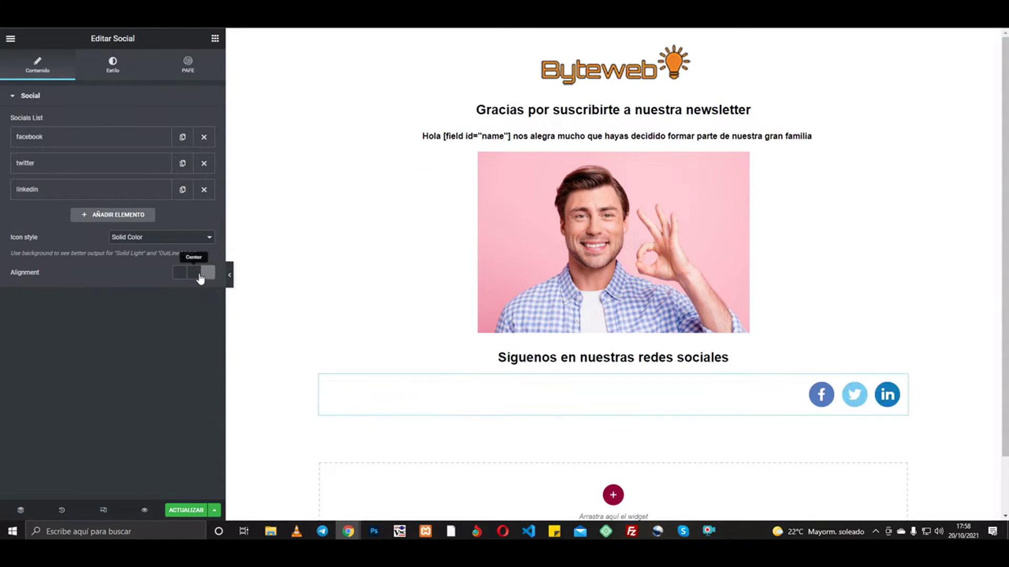
click(197, 277)
- Add a fourth element to the social list and set its social media to Youtube
click(105, 214)
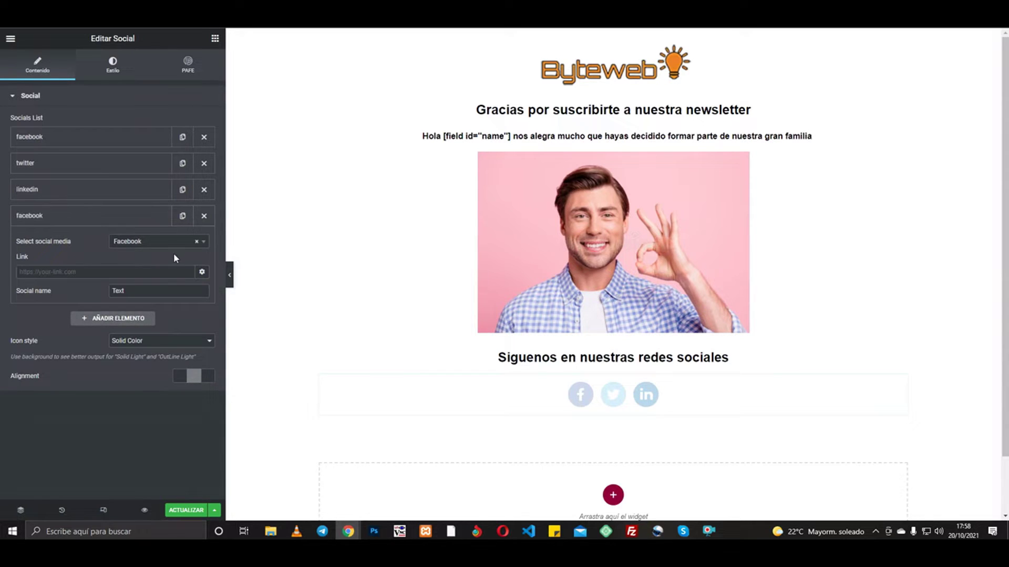
click(183, 247)
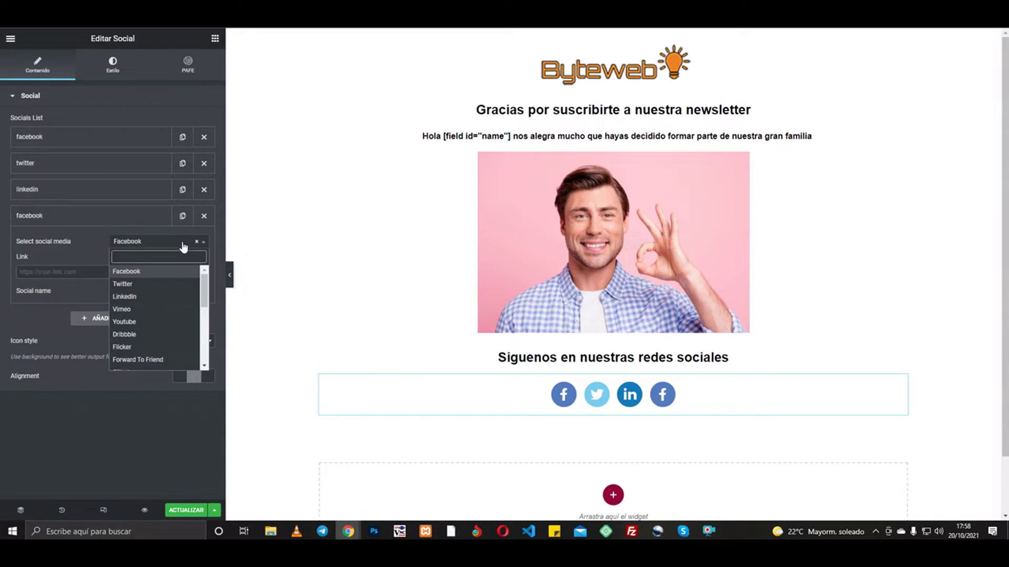
click(147, 321)
- Style the social icons with a size of 39 px and a horizontal space of 20 px
click(112, 66)
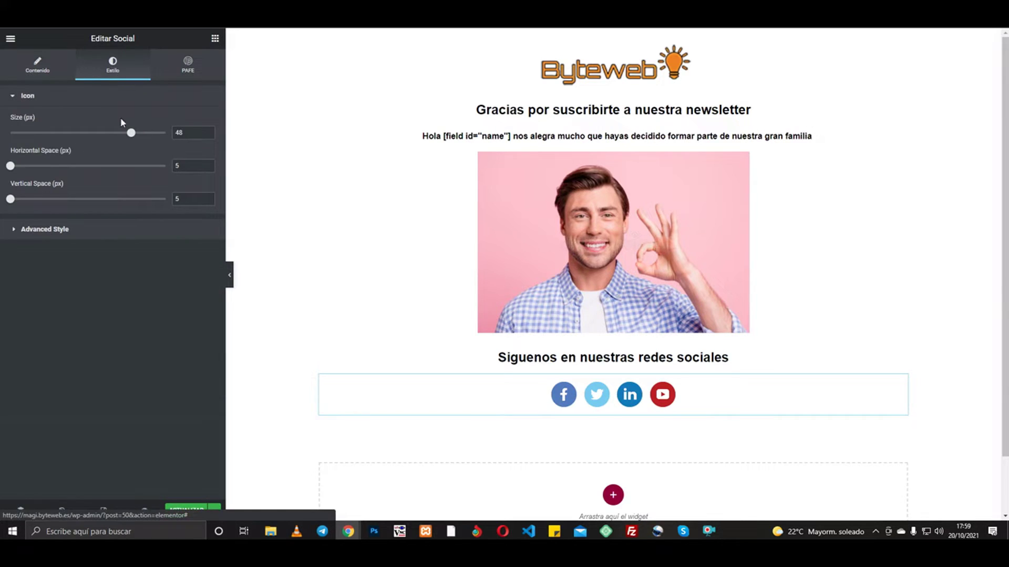
drag(131, 132, 105, 132)
click(43, 165)
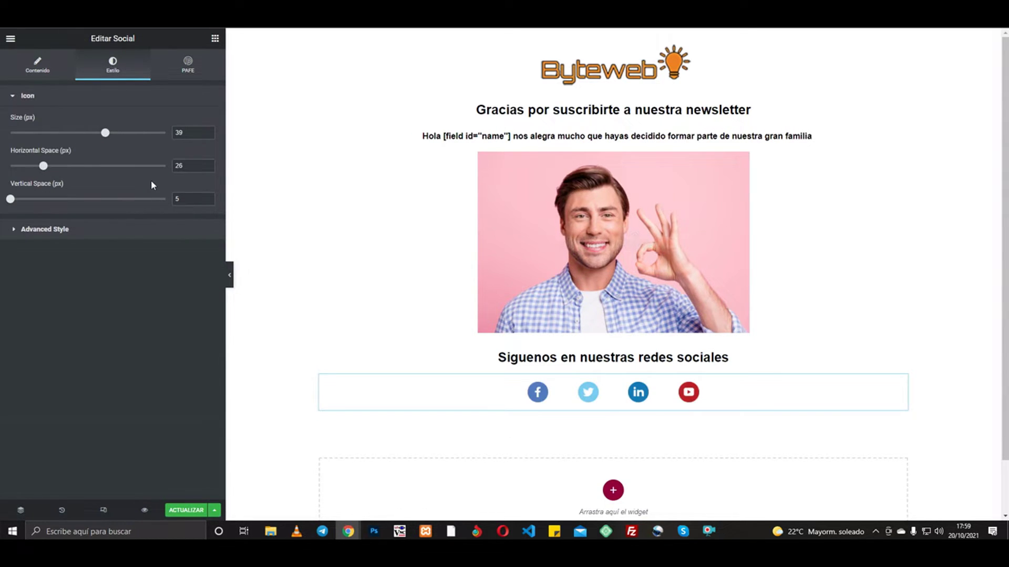
drag(42, 167, 34, 169)
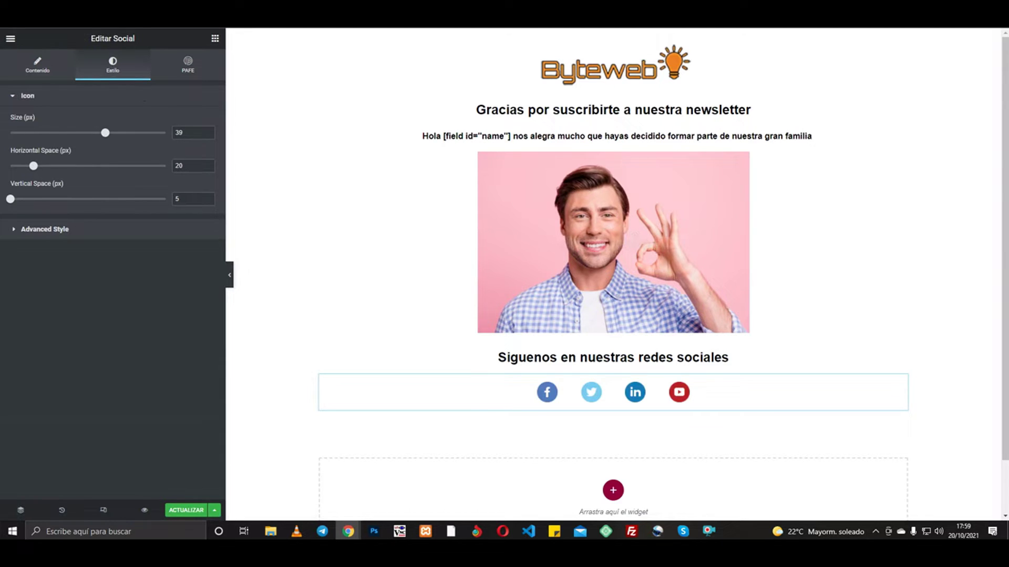
- Add a Footer widget below the social icons in the email template
click(216, 39)
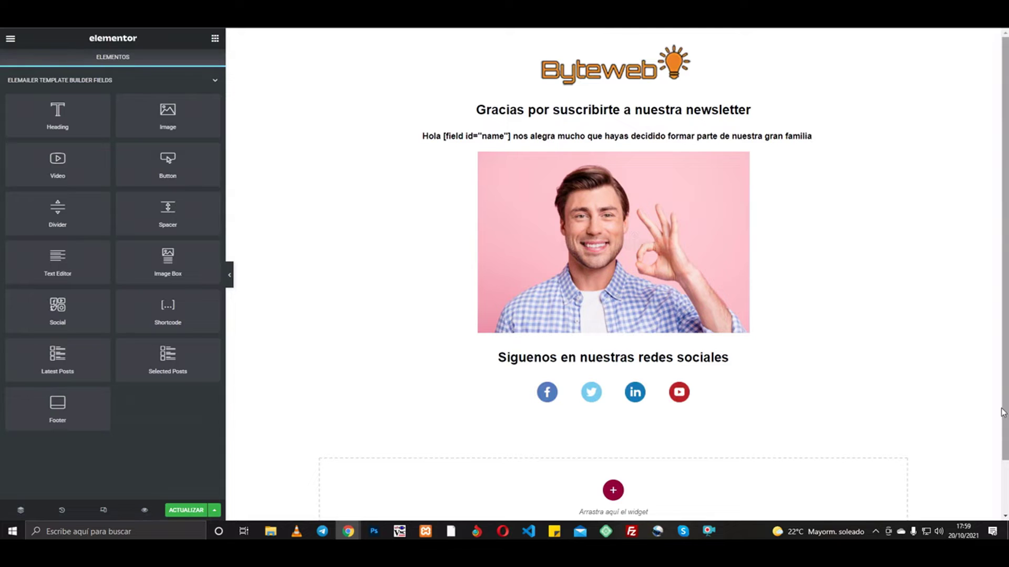
scroll(1005, 384, down, 1)
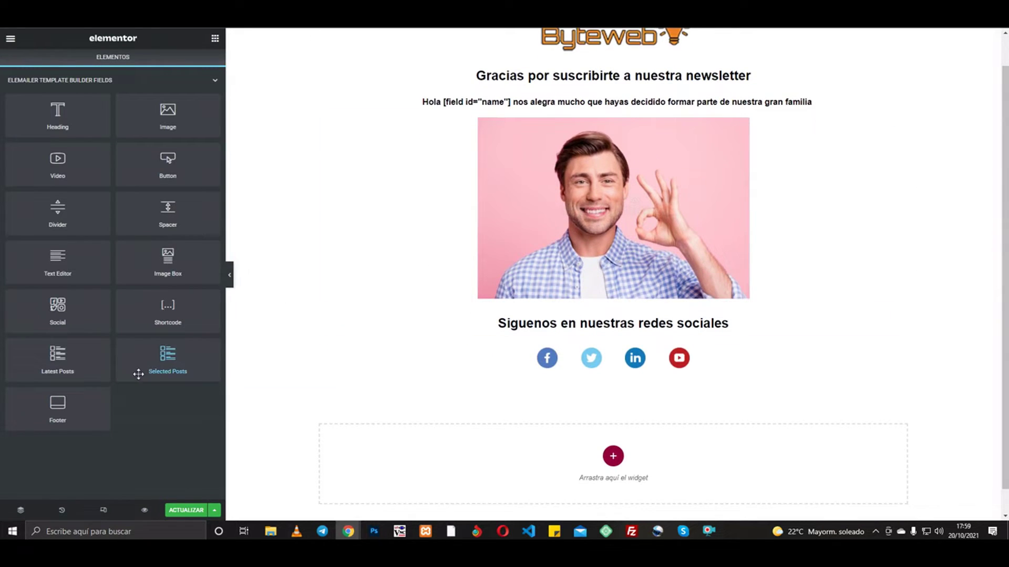
drag(94, 405, 642, 371)
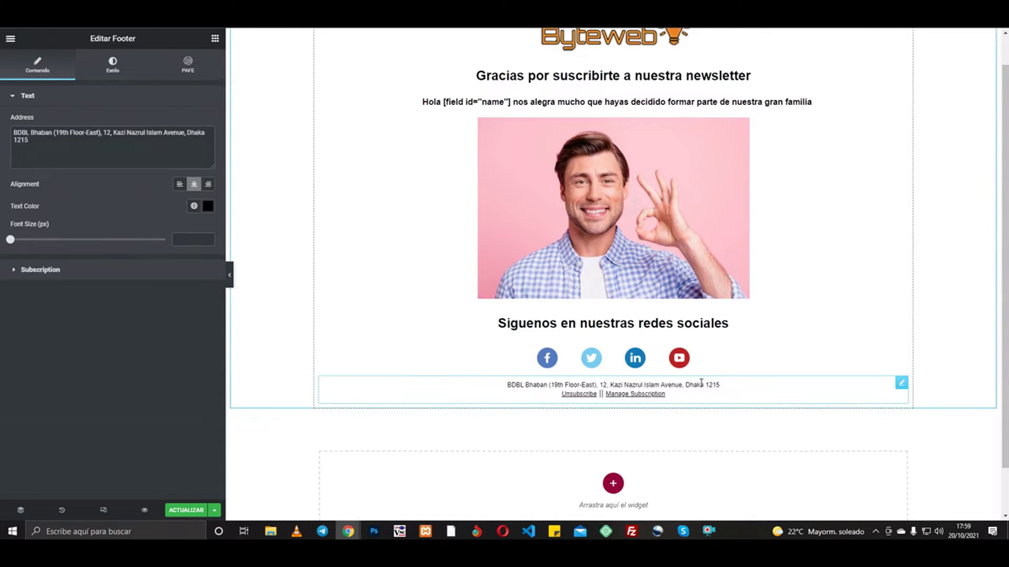
- Review the footer's address text and subscription link settings, and save the email template
drag(57, 146, 17, 129)
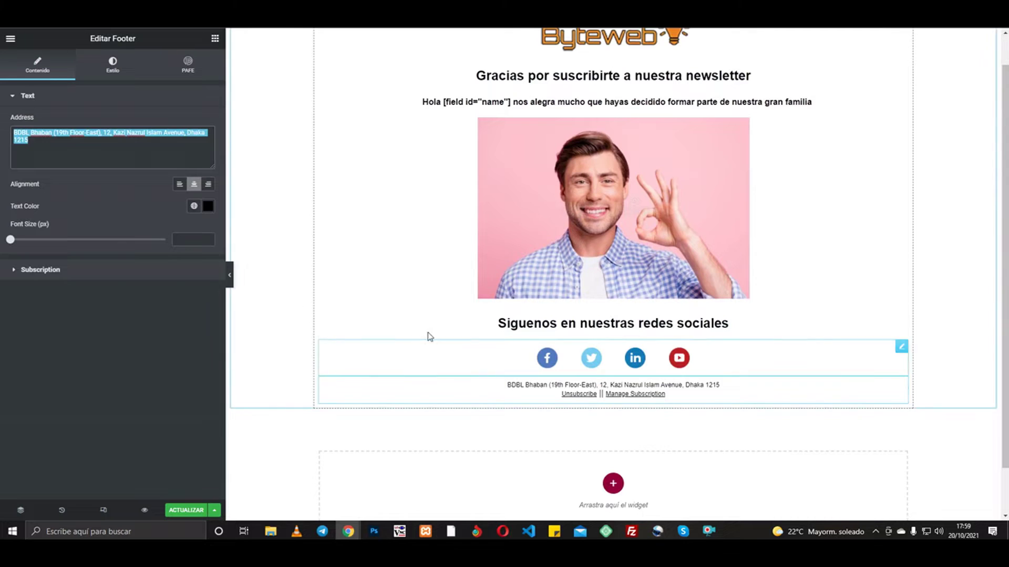
click(44, 273)
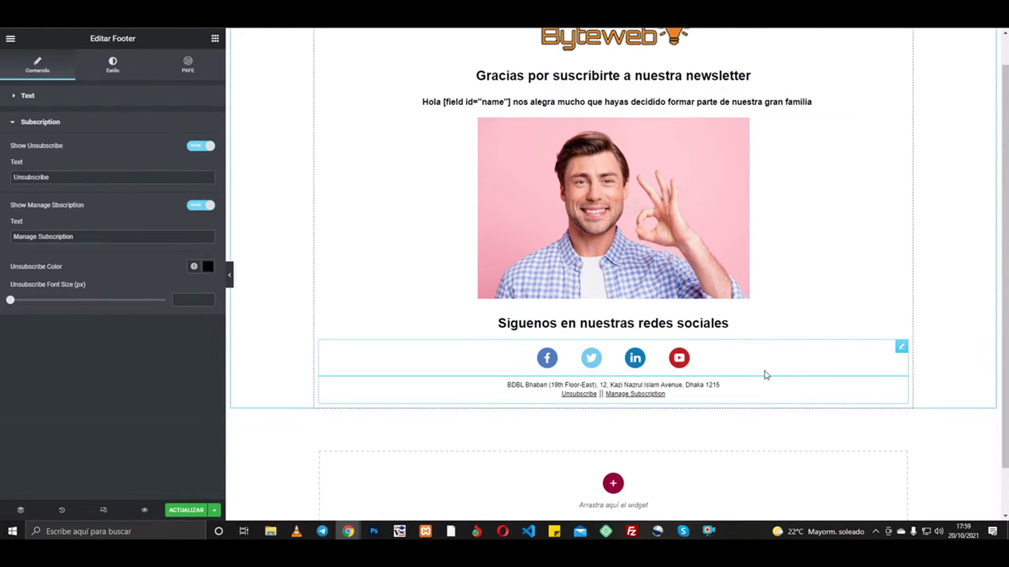
click(187, 510)
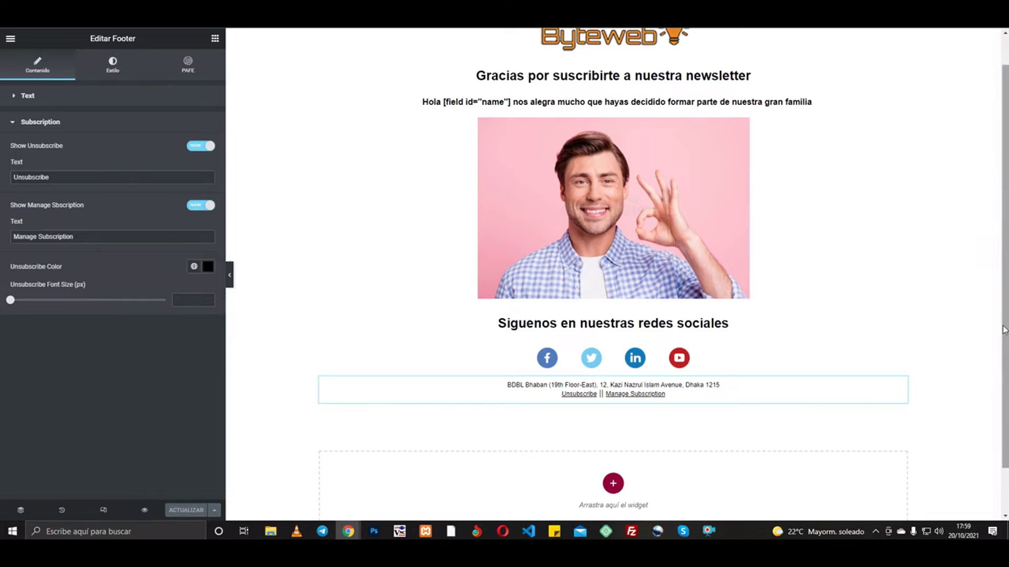
scroll(1005, 111, up, 1)
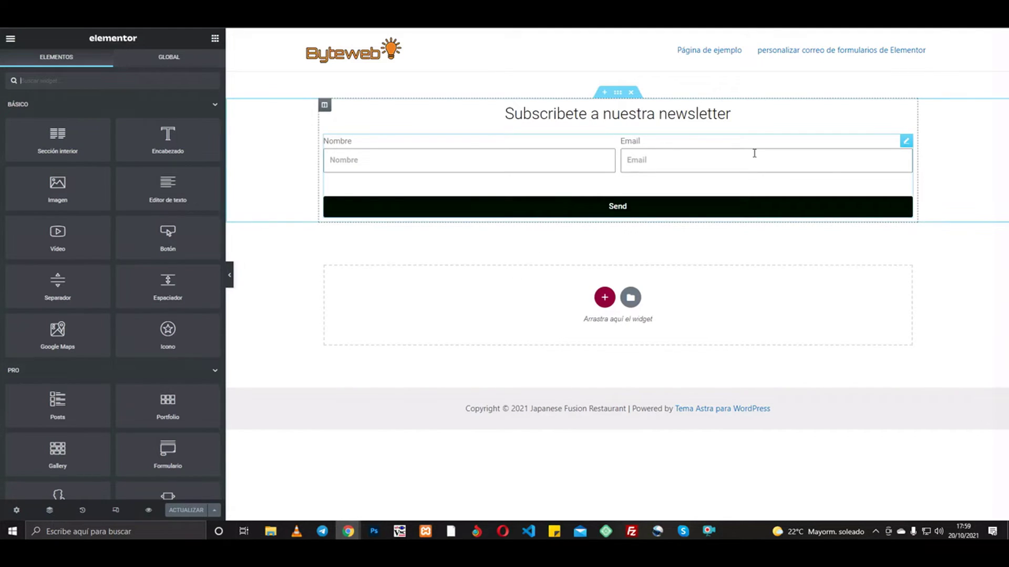
- Switch to the newsletter page and open the subscription form's Actions After Submit settings
click(904, 145)
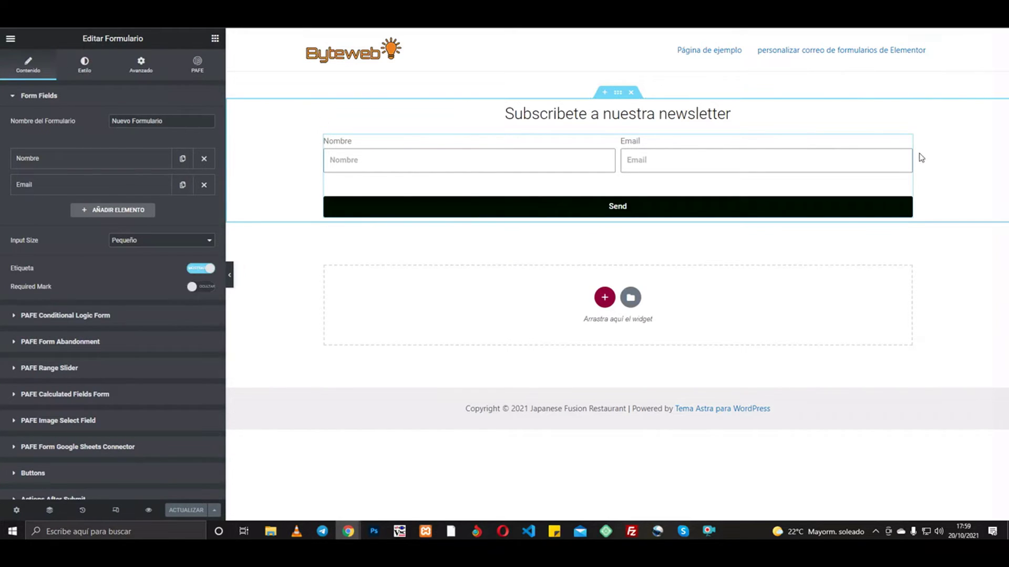
scroll(141, 304, down, 2)
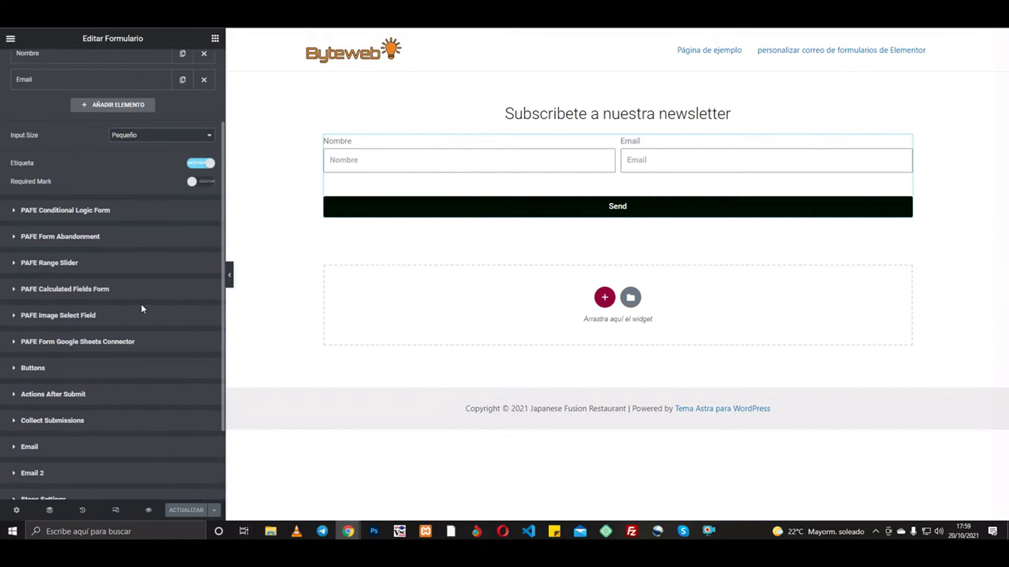
click(48, 395)
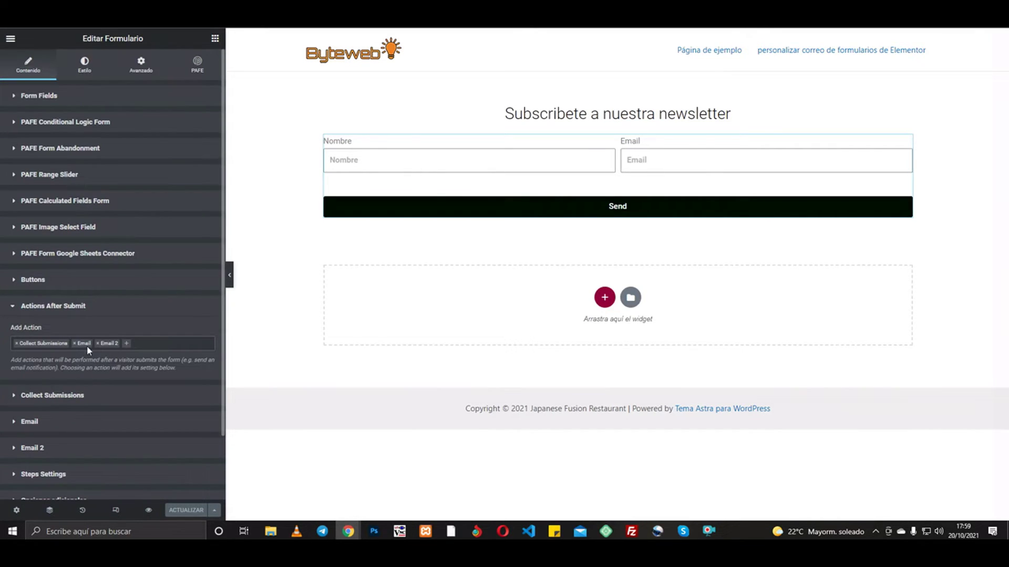